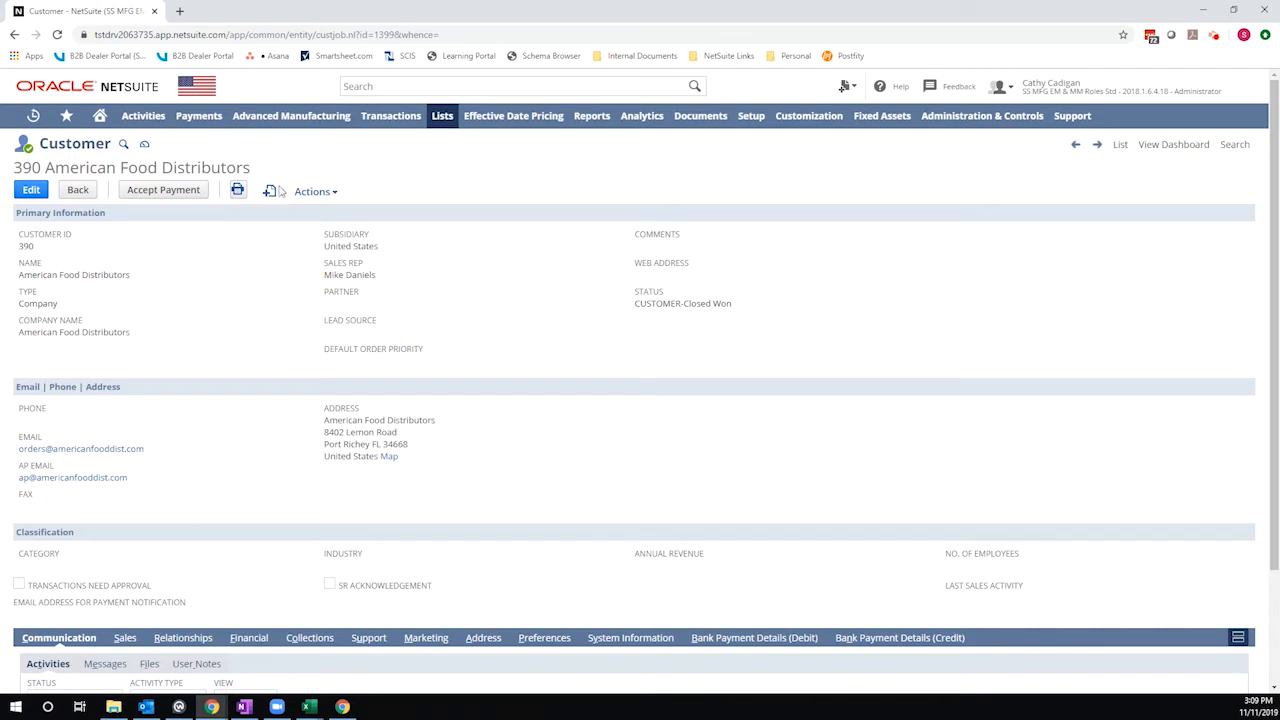
- Start a new sales order for the customer and view its Communication subtab's e-mail settings
mouse_move(278, 191)
click(305, 374)
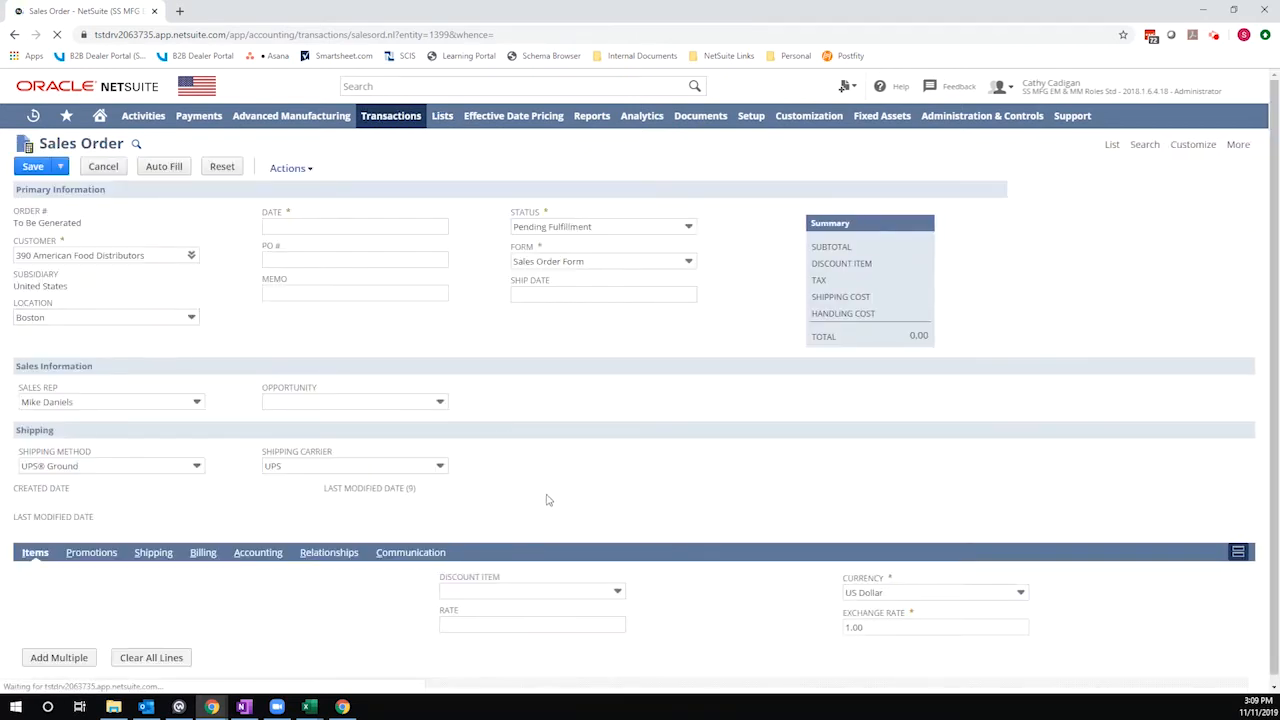
click(398, 566)
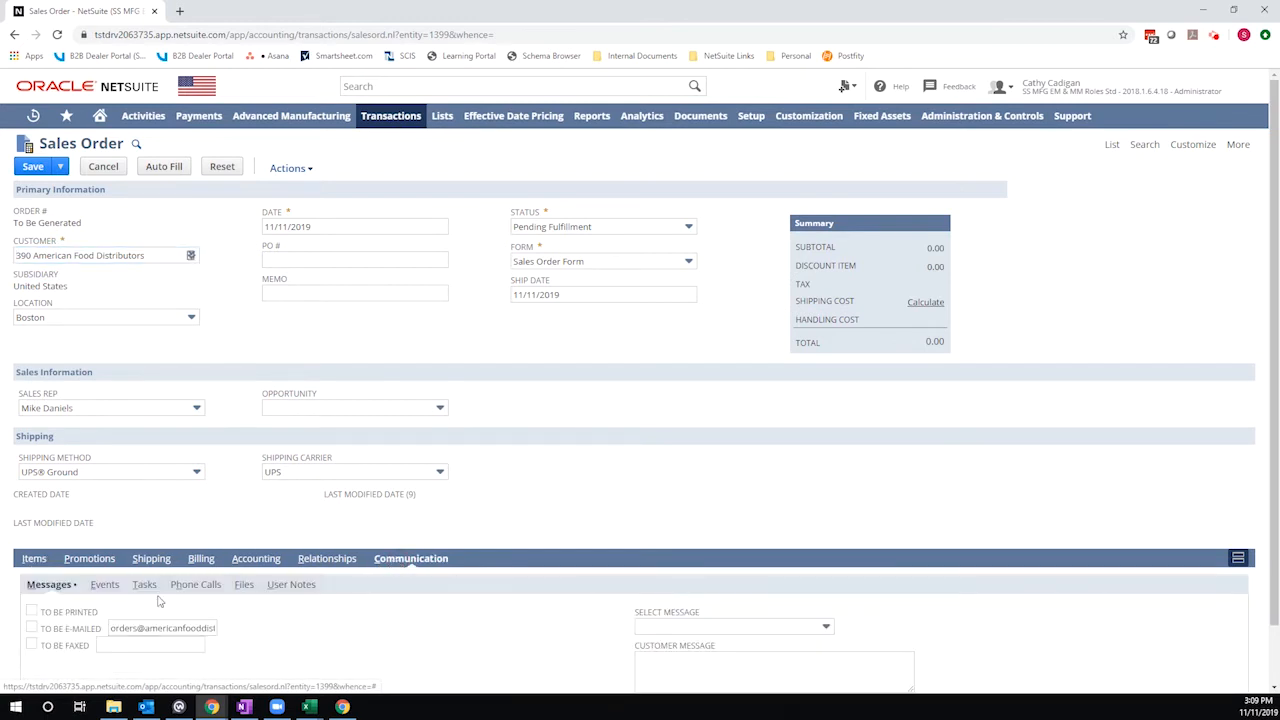
- Return to the customer record, start a new invoice for it, and view the invoice's Communication subtab
mouse_move(22, 120)
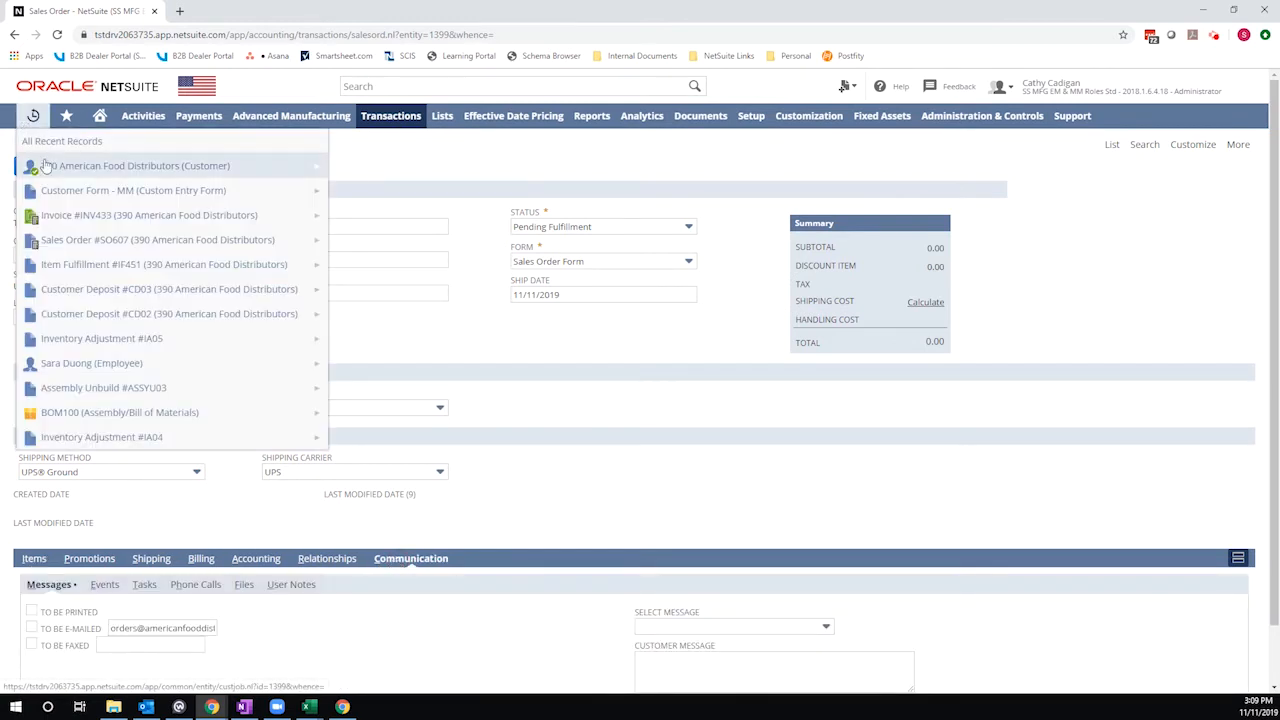
click(48, 168)
click(706, 111)
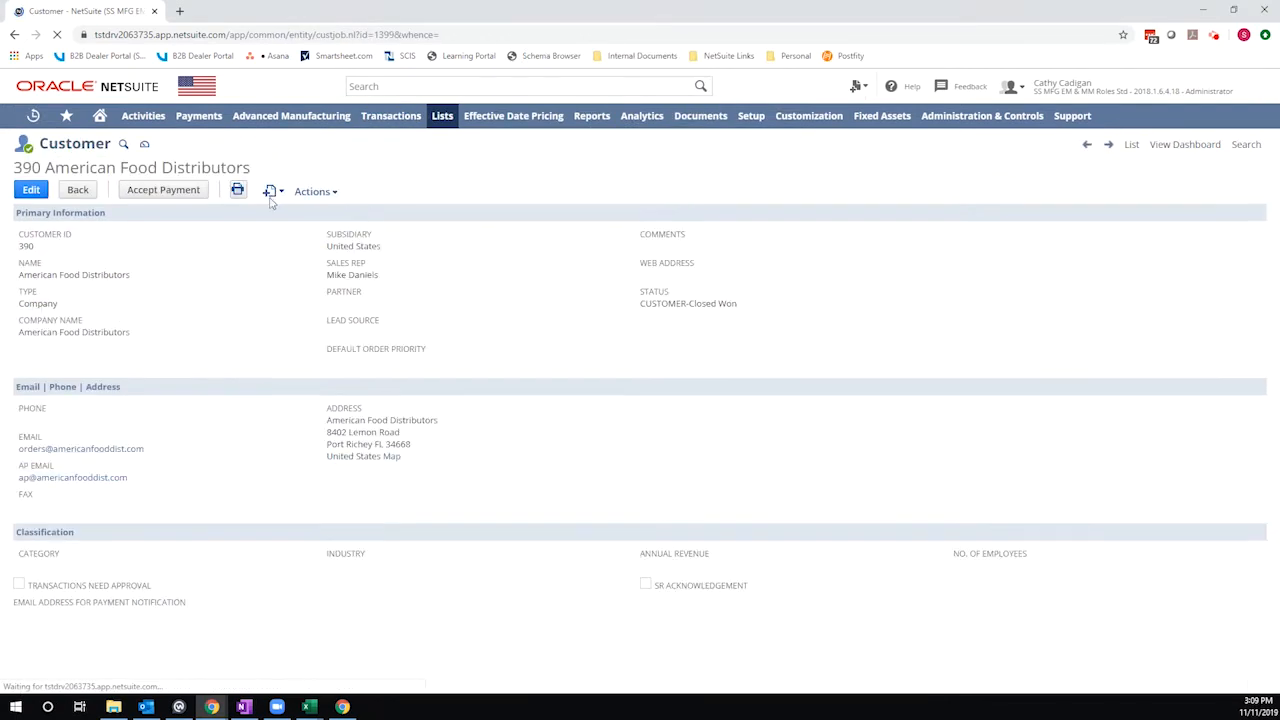
mouse_move(272, 197)
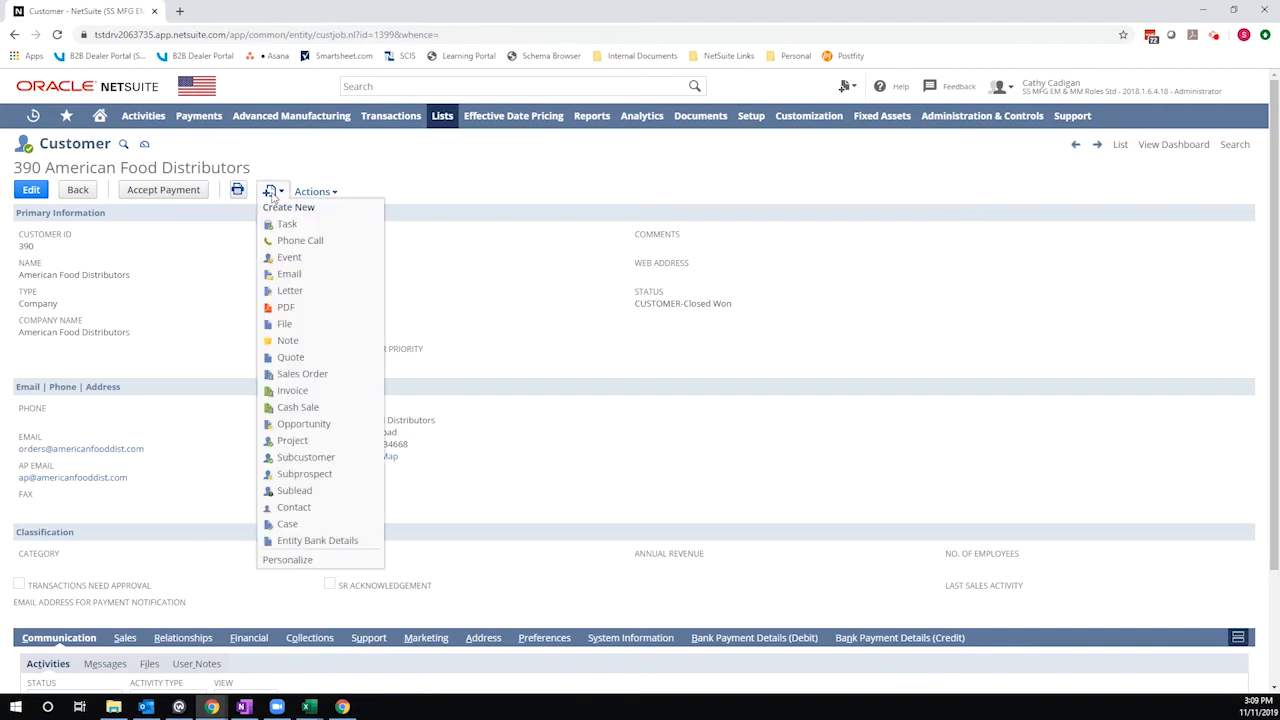
click(300, 391)
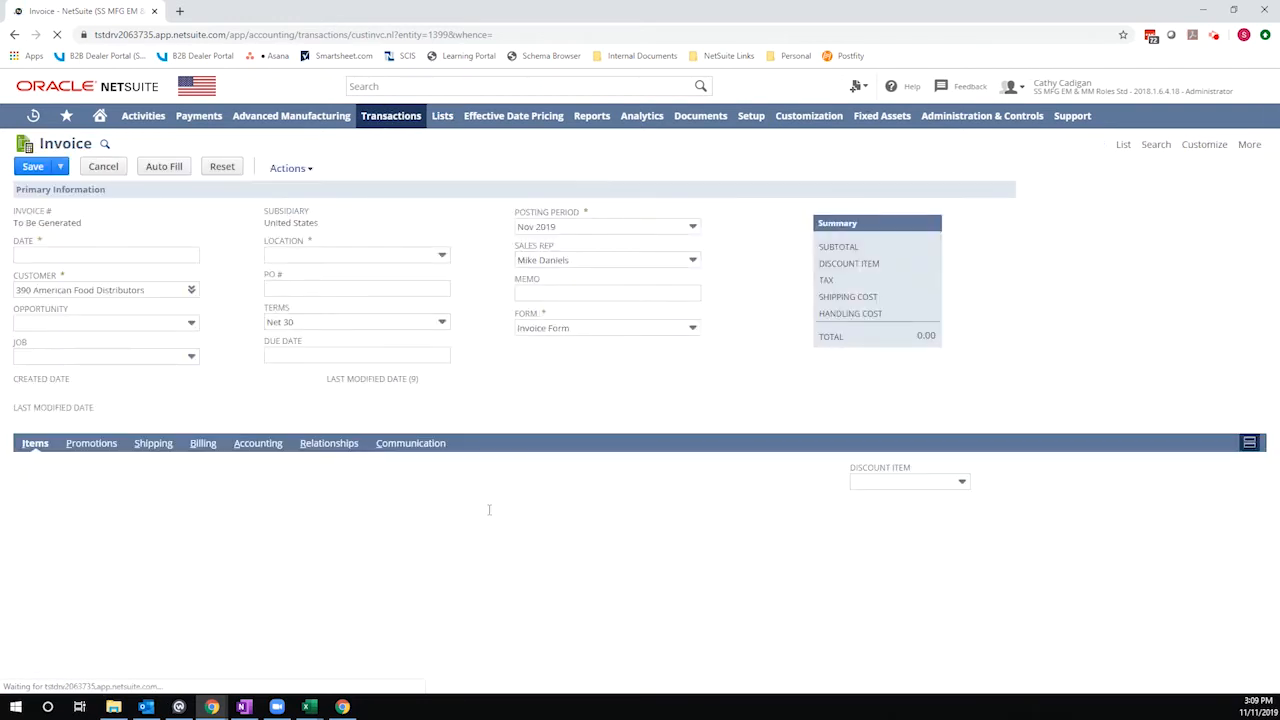
click(392, 444)
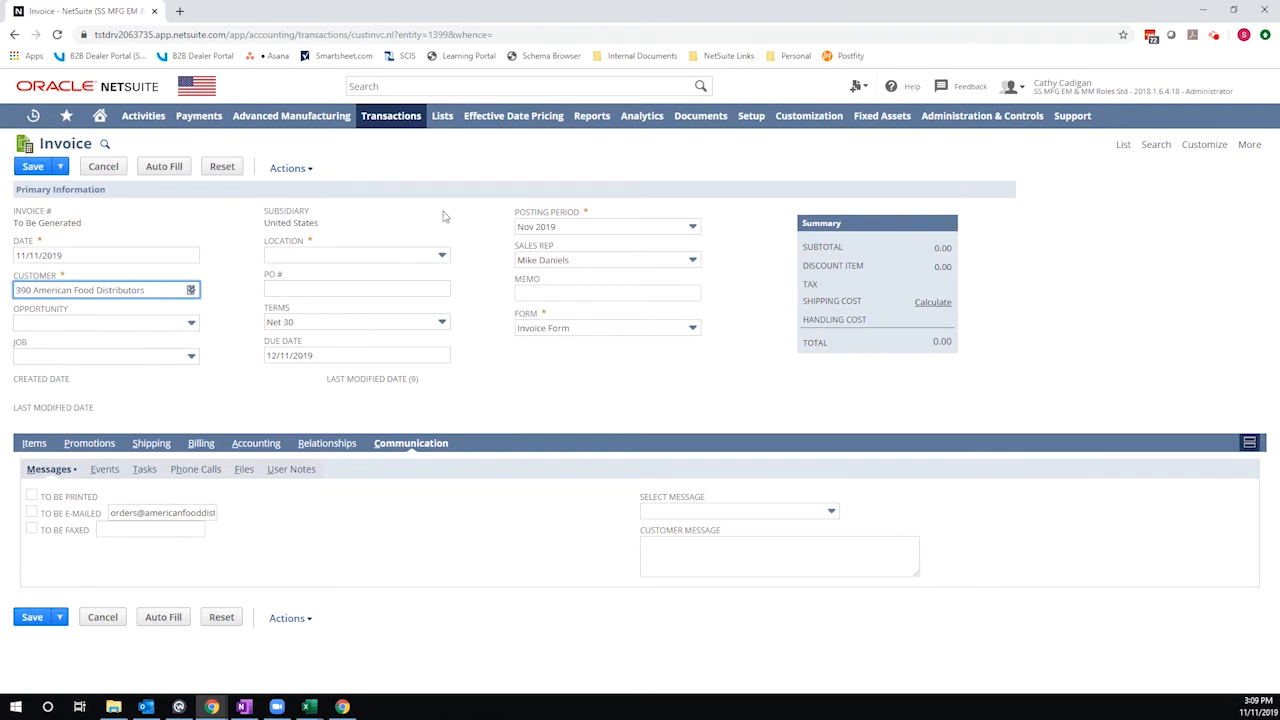
- Create a new workflow and name it AP Email Address
mouse_move(800, 120)
mouse_move(812, 197)
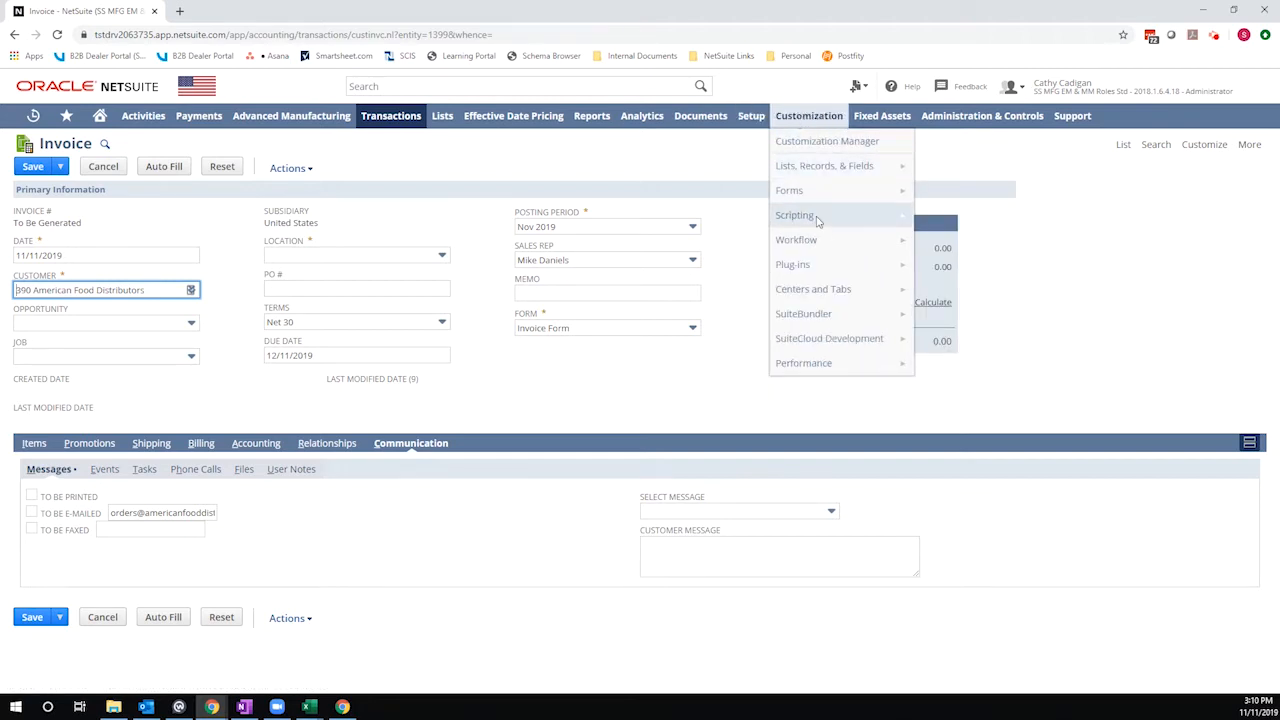
mouse_move(805, 240)
click(1010, 240)
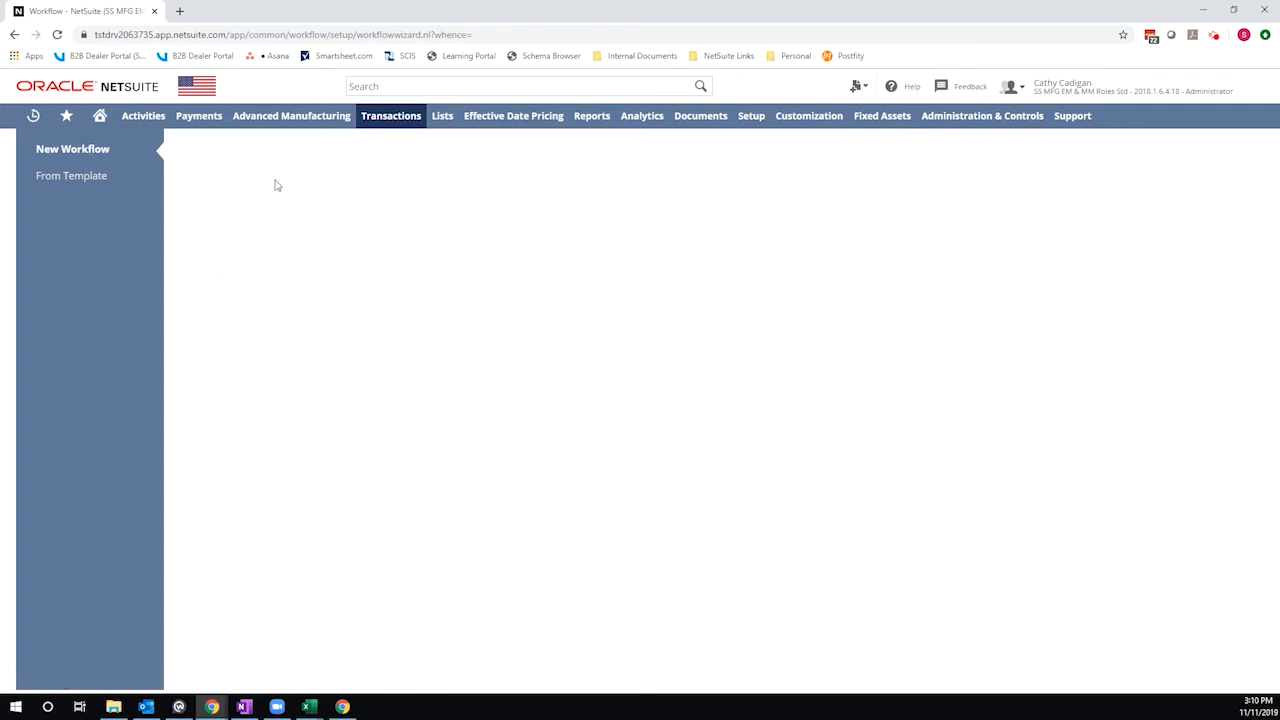
click(284, 236)
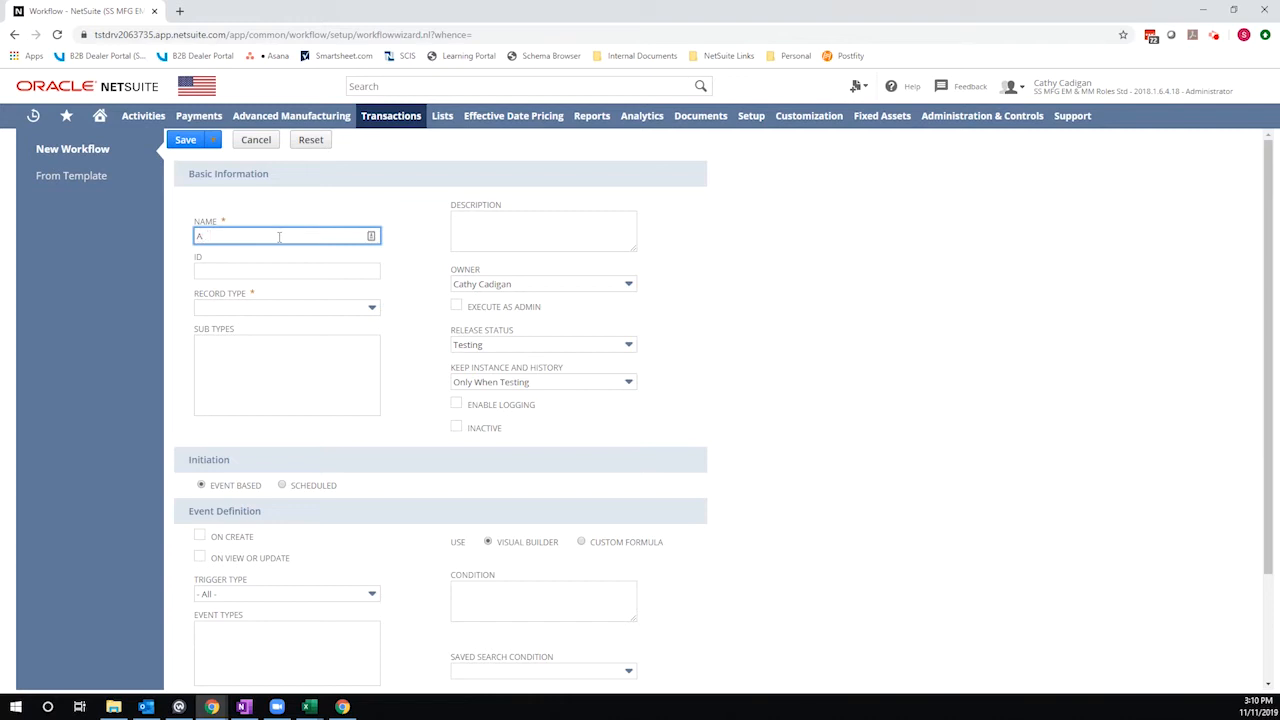
text(AP Emmail Address)
key(Tab)
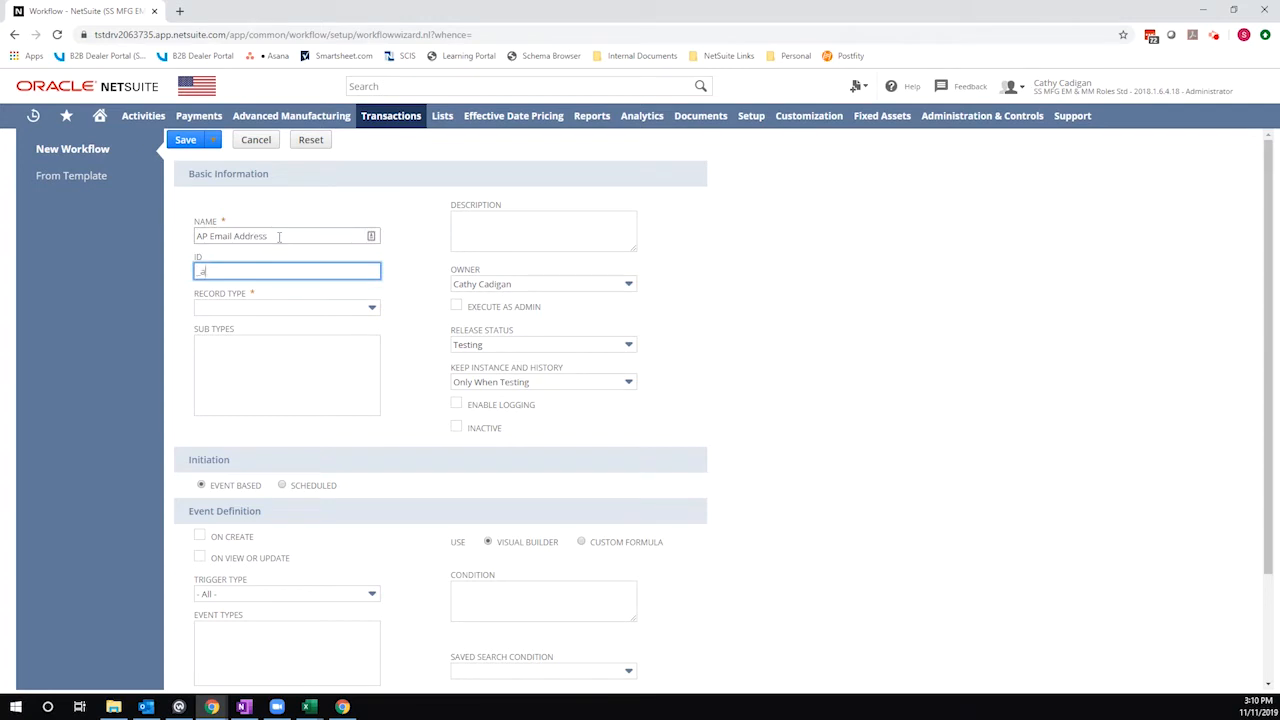
- Set the workflow ID to _ap_email_address and the record type to Transaction
text(_ap_eam)
text(mail)
text(_address)
key(Tab)
text(tr)
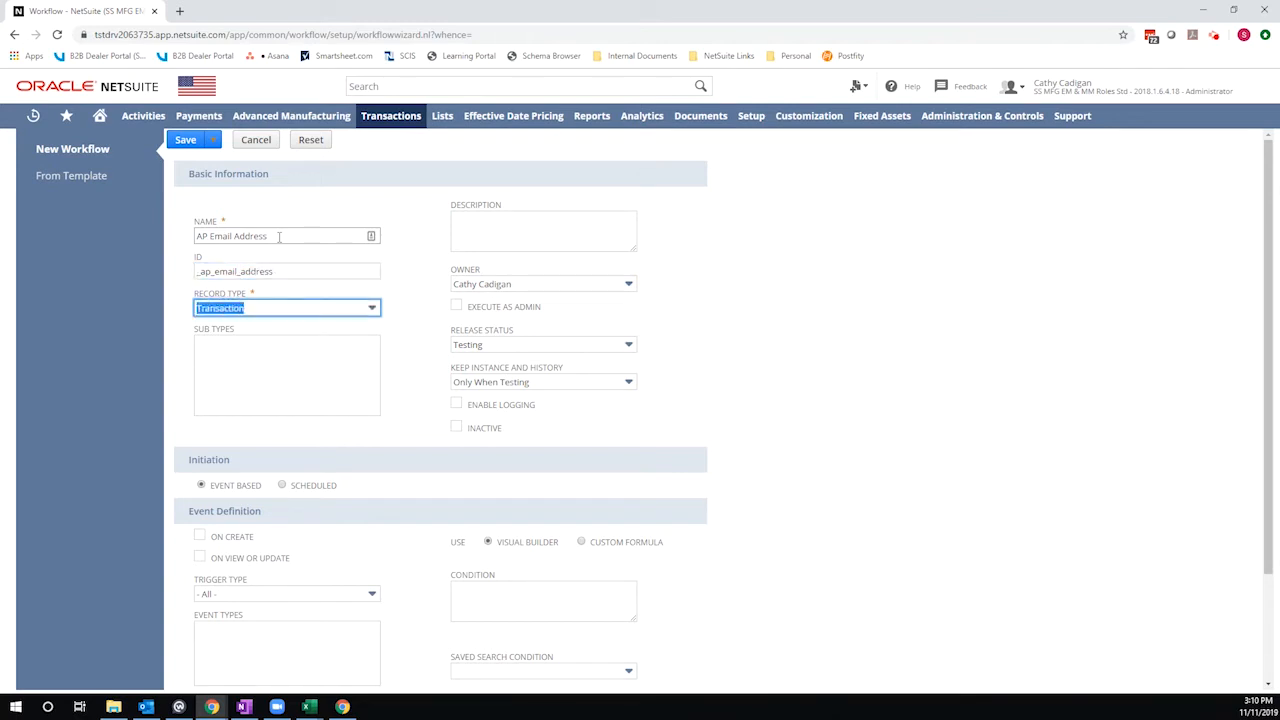
- Choose Invoice as the workflow's sub type
click(230, 408)
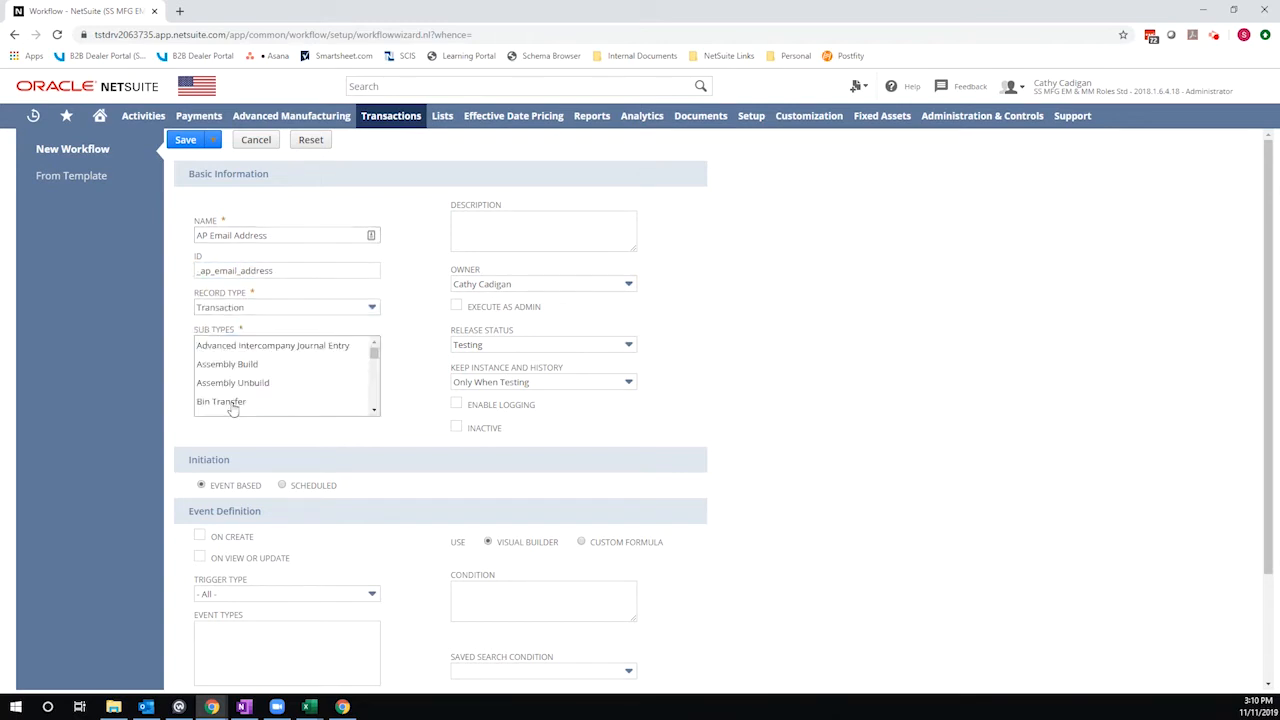
click(231, 402)
scroll(231, 405, down, 7)
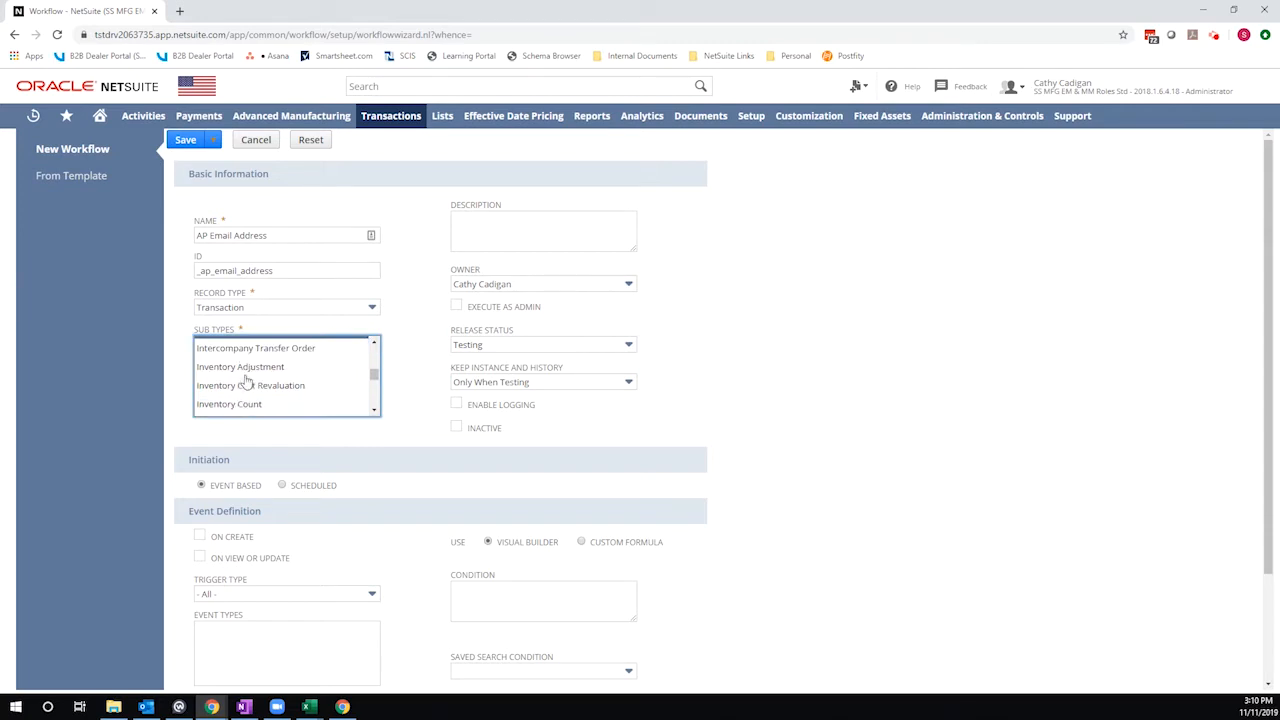
scroll(255, 371, up, 1)
click(220, 390)
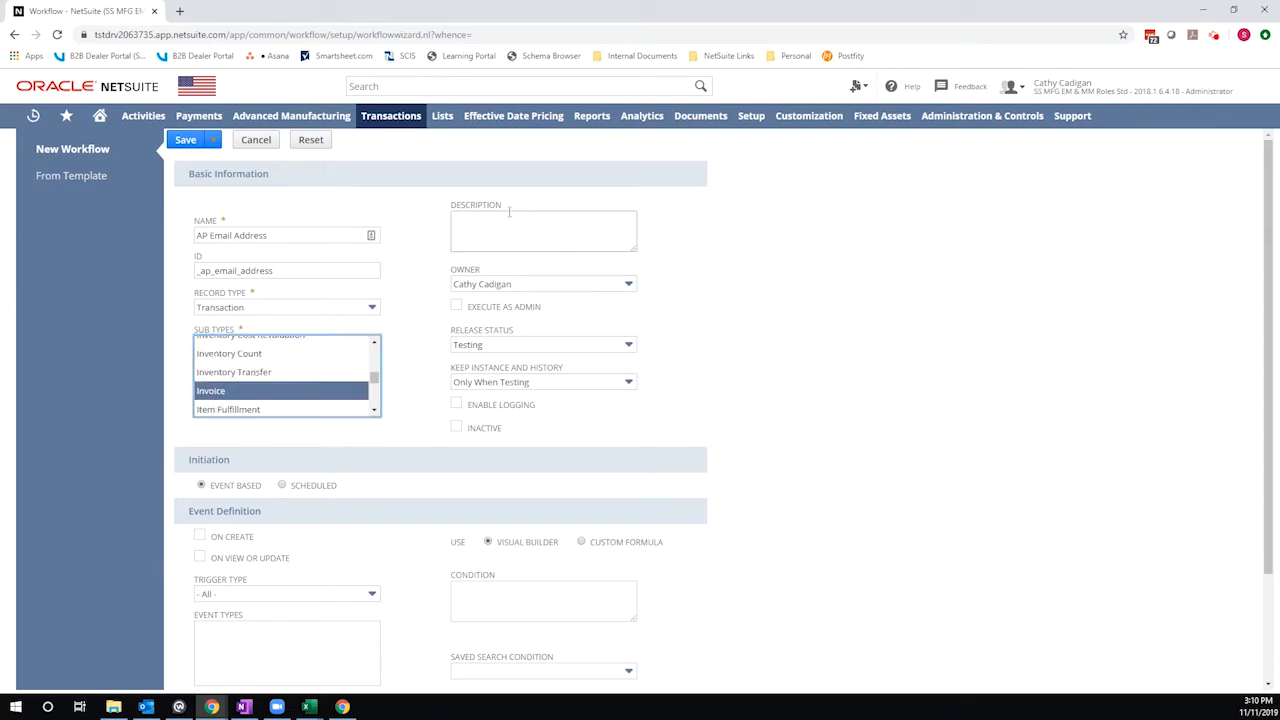
- Enter the description "Sets the AP Email address on invoices." and set the release status to Released
click(512, 226)
text(Set)
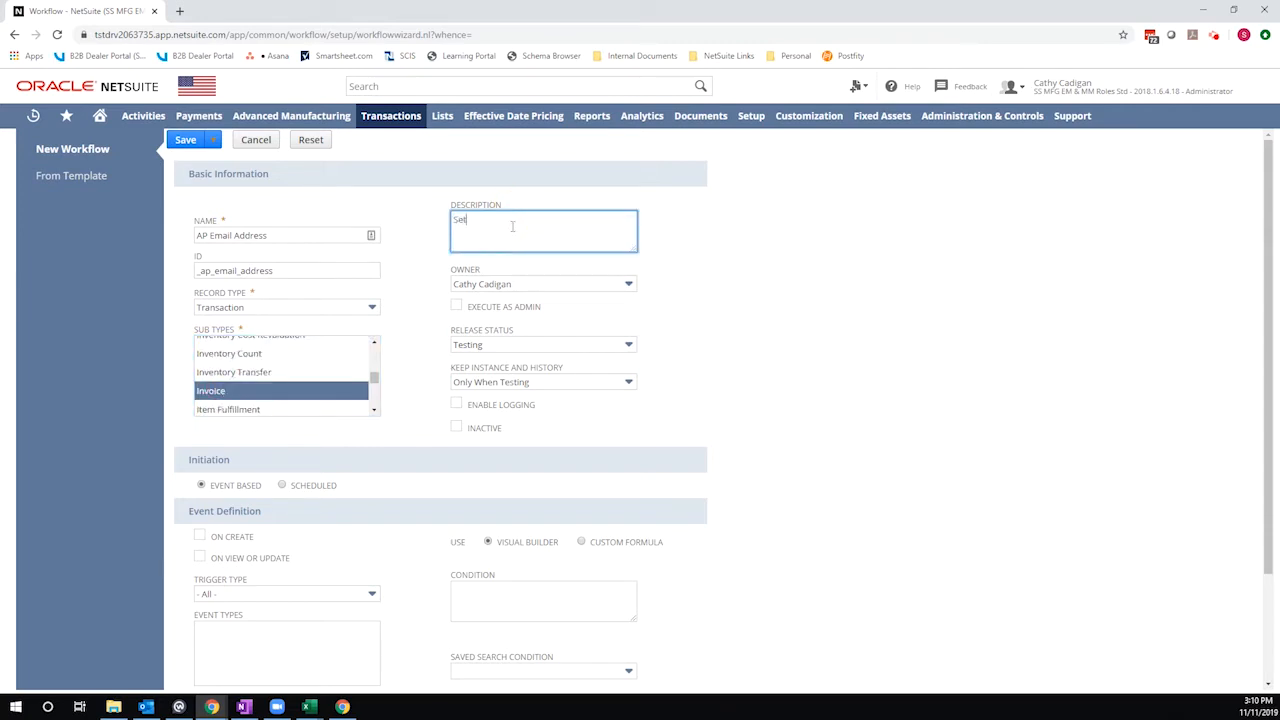
text(s the AP Email address on invoices.)
click(603, 345)
click(577, 417)
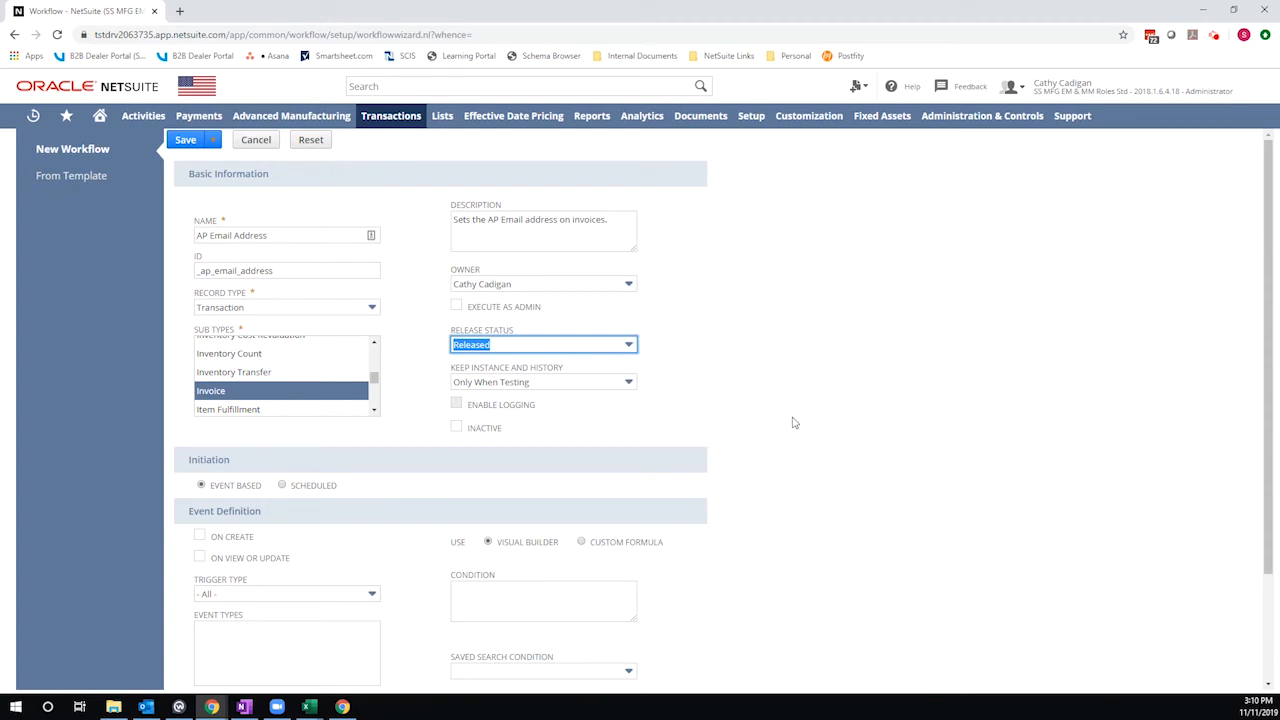
- Enable the On Create event trigger and save the workflow
scroll(806, 445, down, 1)
scroll(806, 445, down, 2)
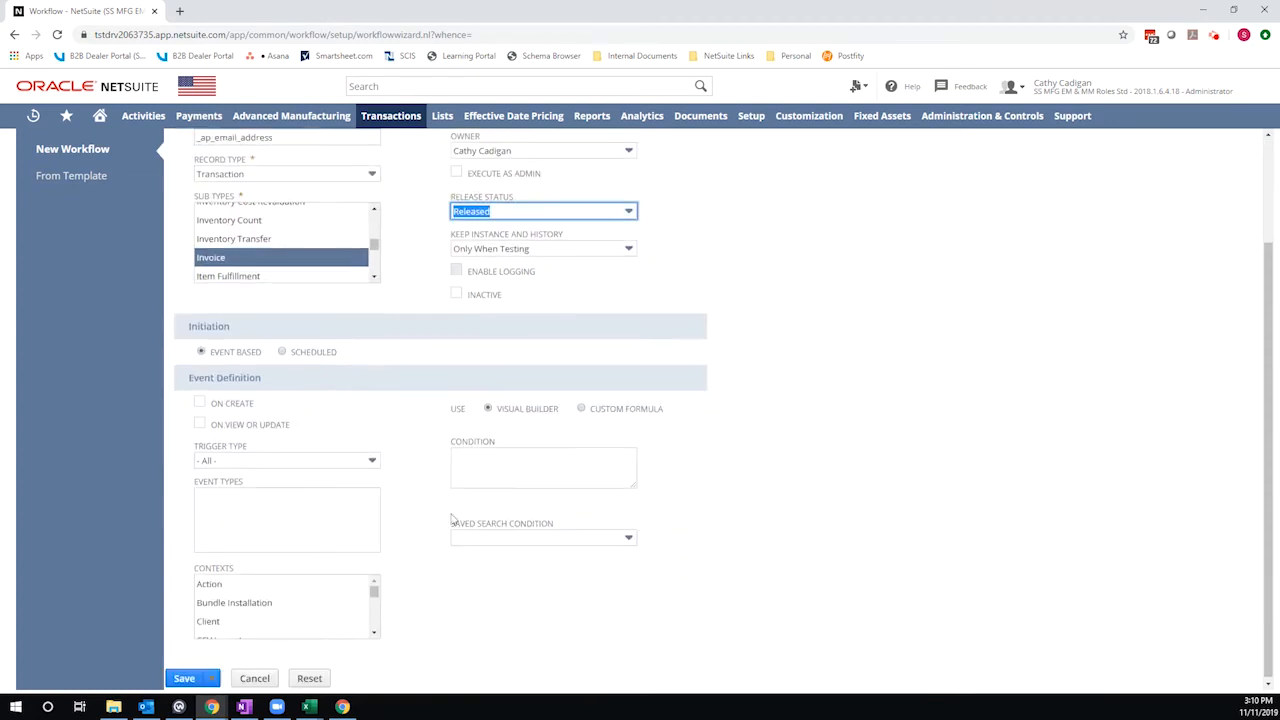
click(199, 403)
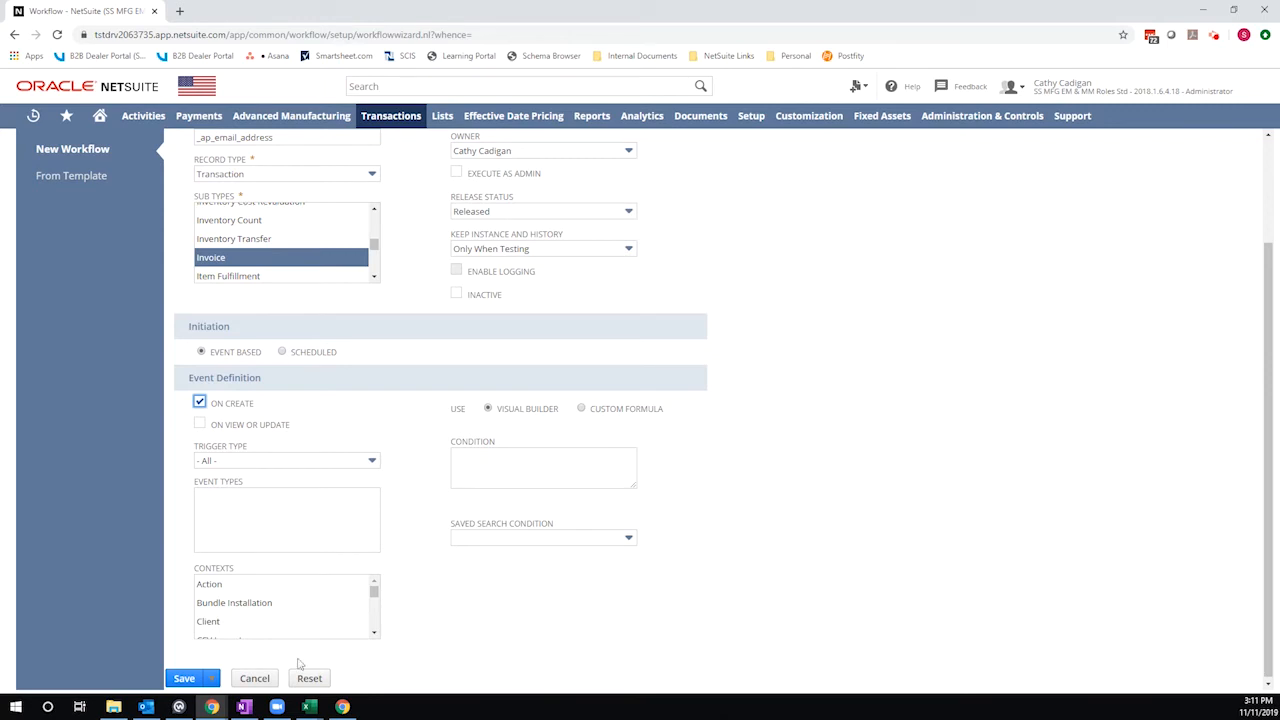
click(180, 678)
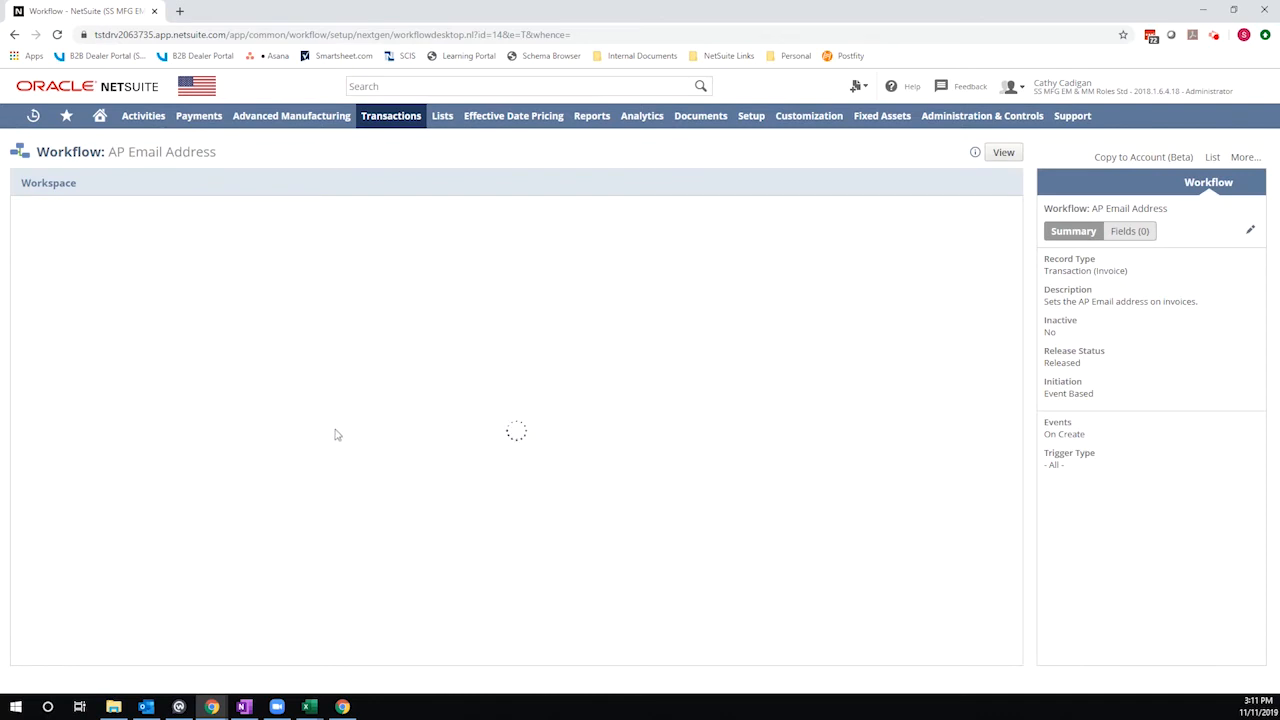
- Select State 1 and add a new set-field-value action to it
click(216, 305)
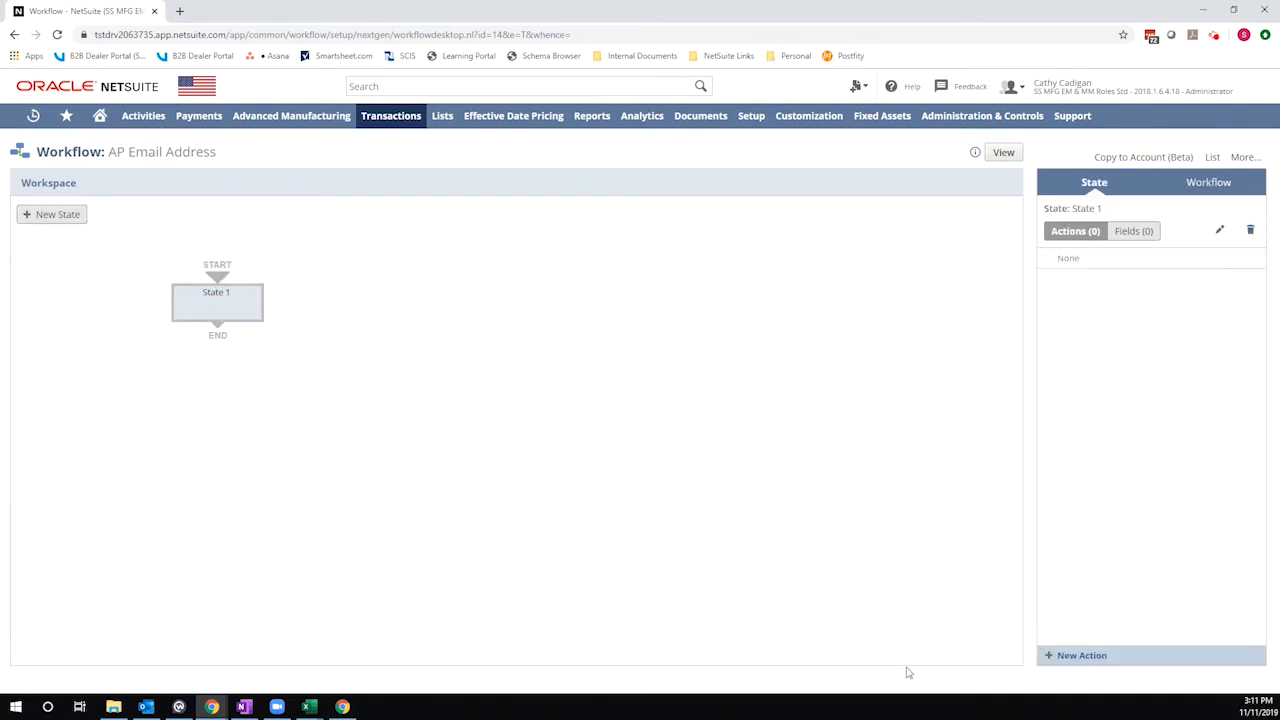
click(1082, 657)
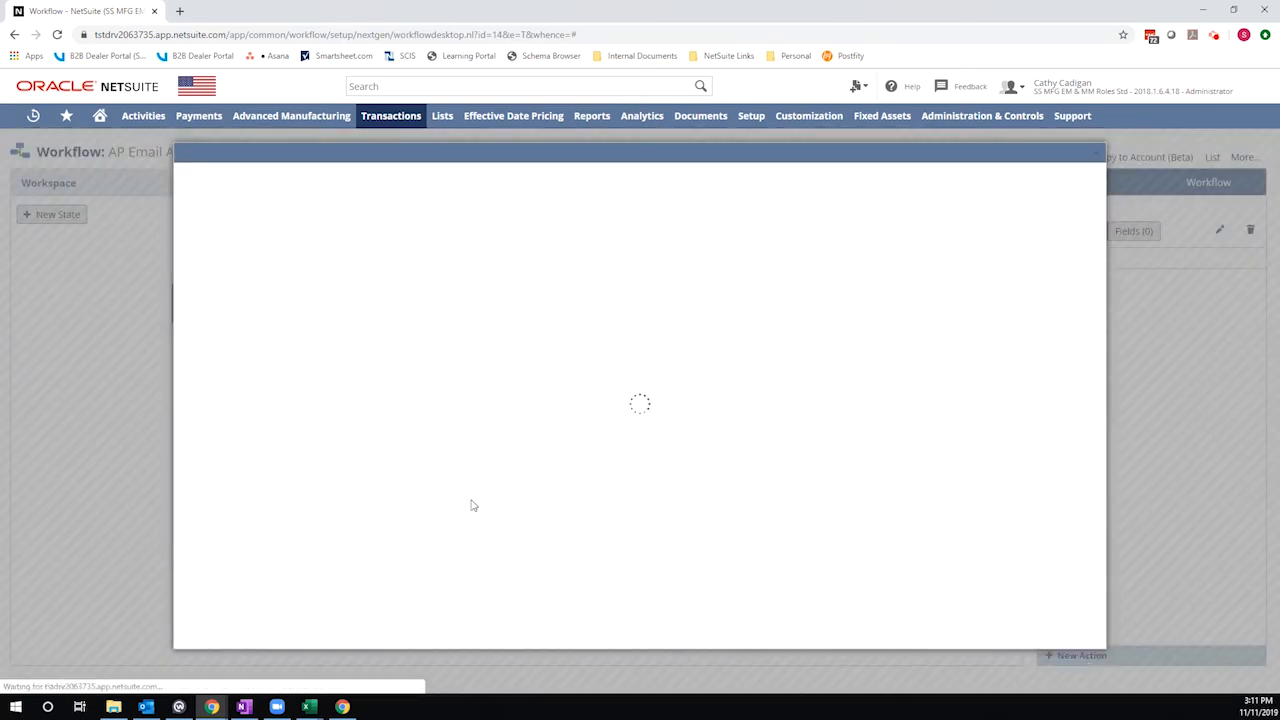
click(237, 580)
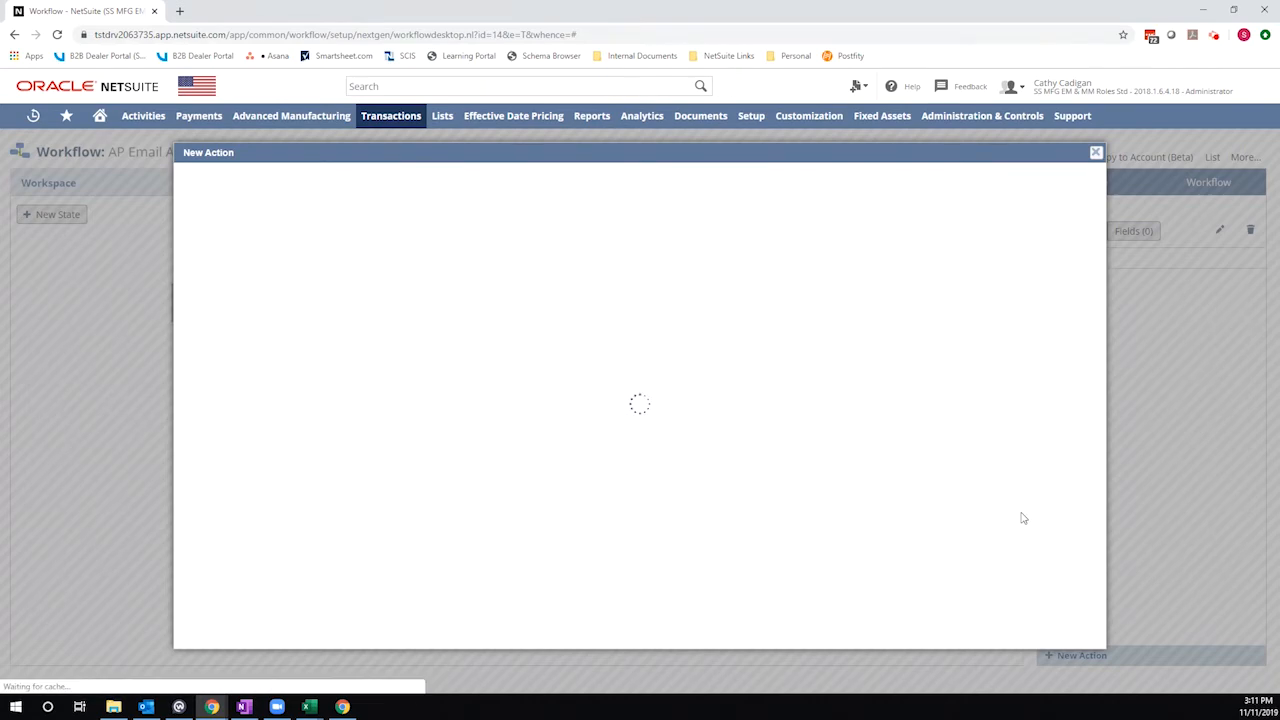
- Set the action's Trigger On to Before User Edit
scroll(480, 471, up, 5)
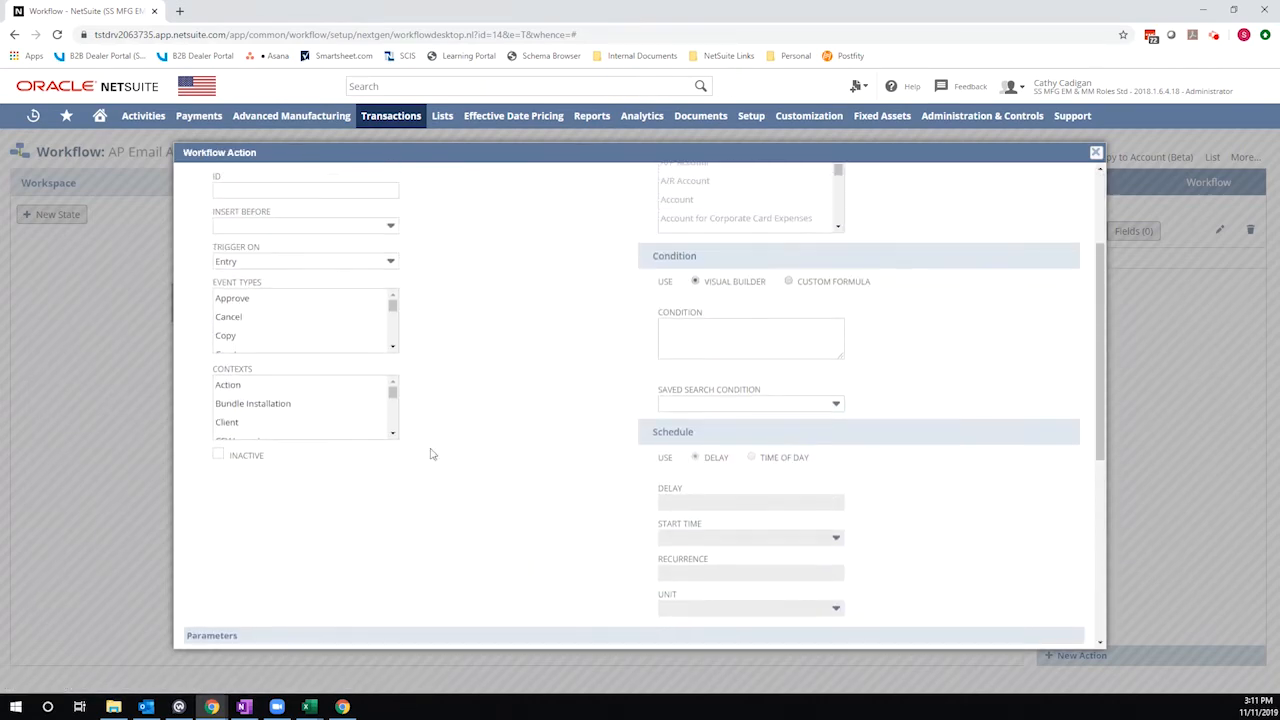
click(230, 262)
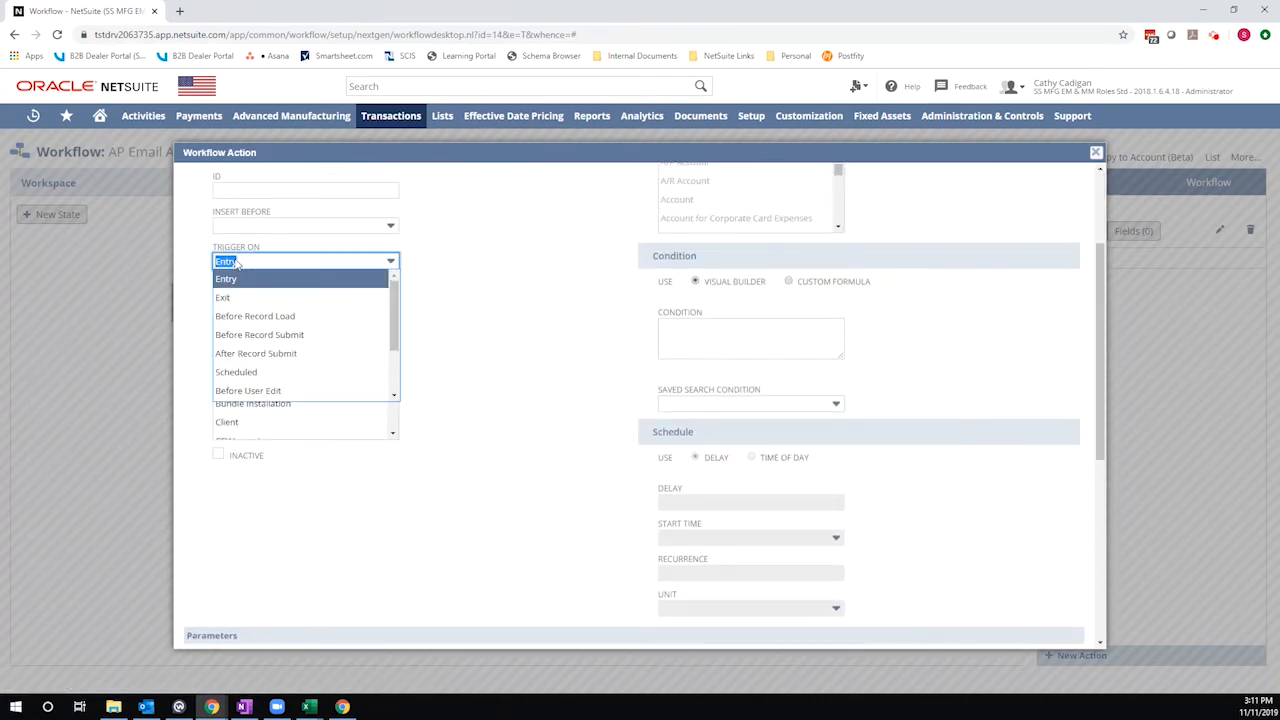
click(298, 390)
- Choose Email as the field the action sets
scroll(535, 431, down, 3)
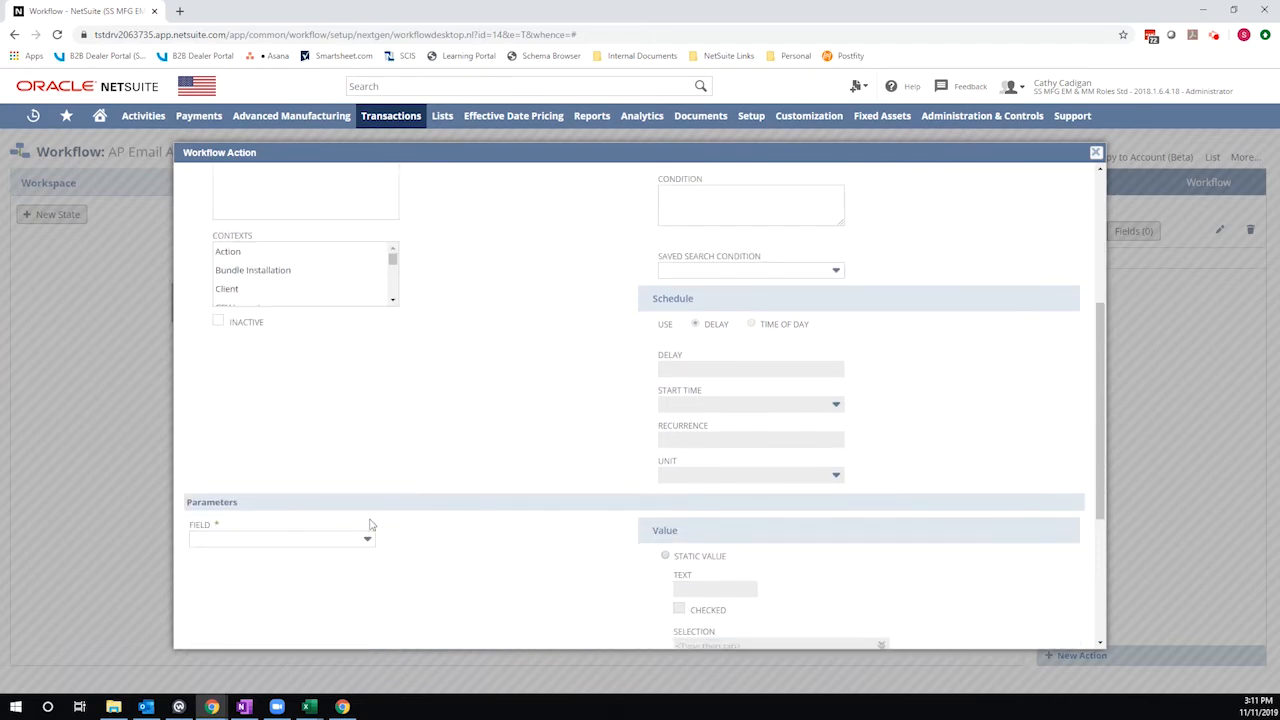
click(315, 541)
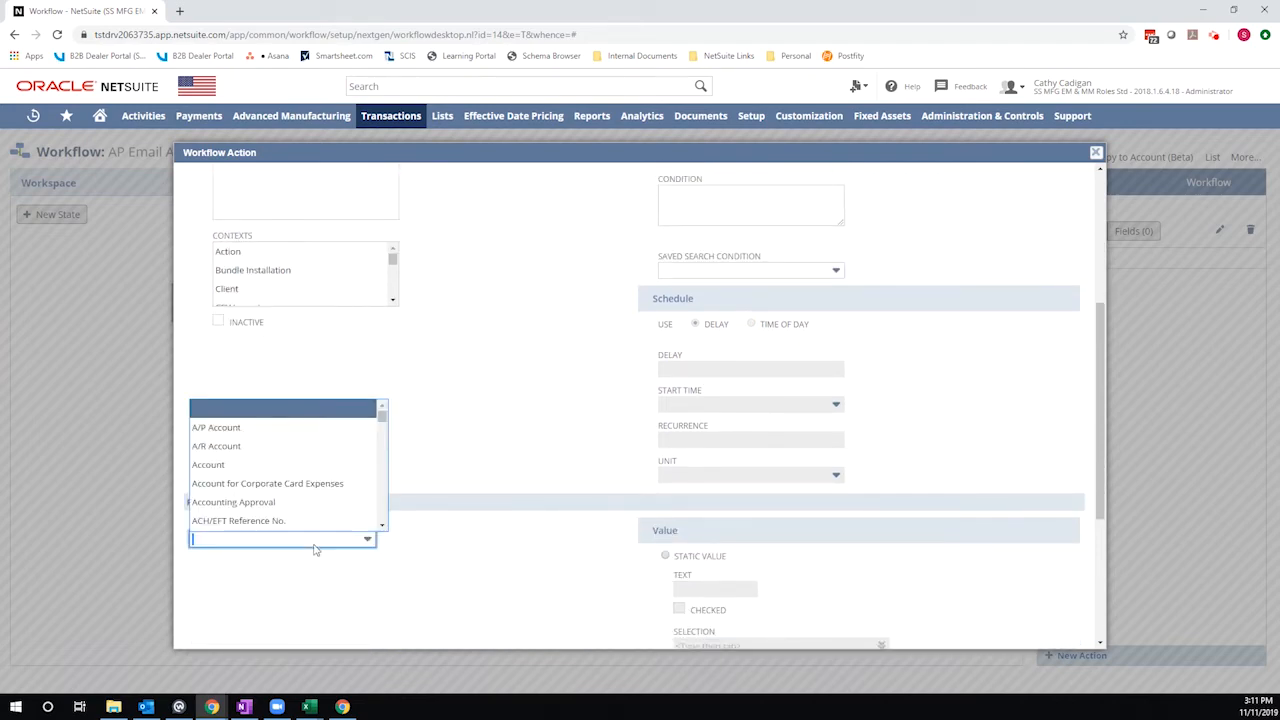
text(ectivity Based On)
click(255, 428)
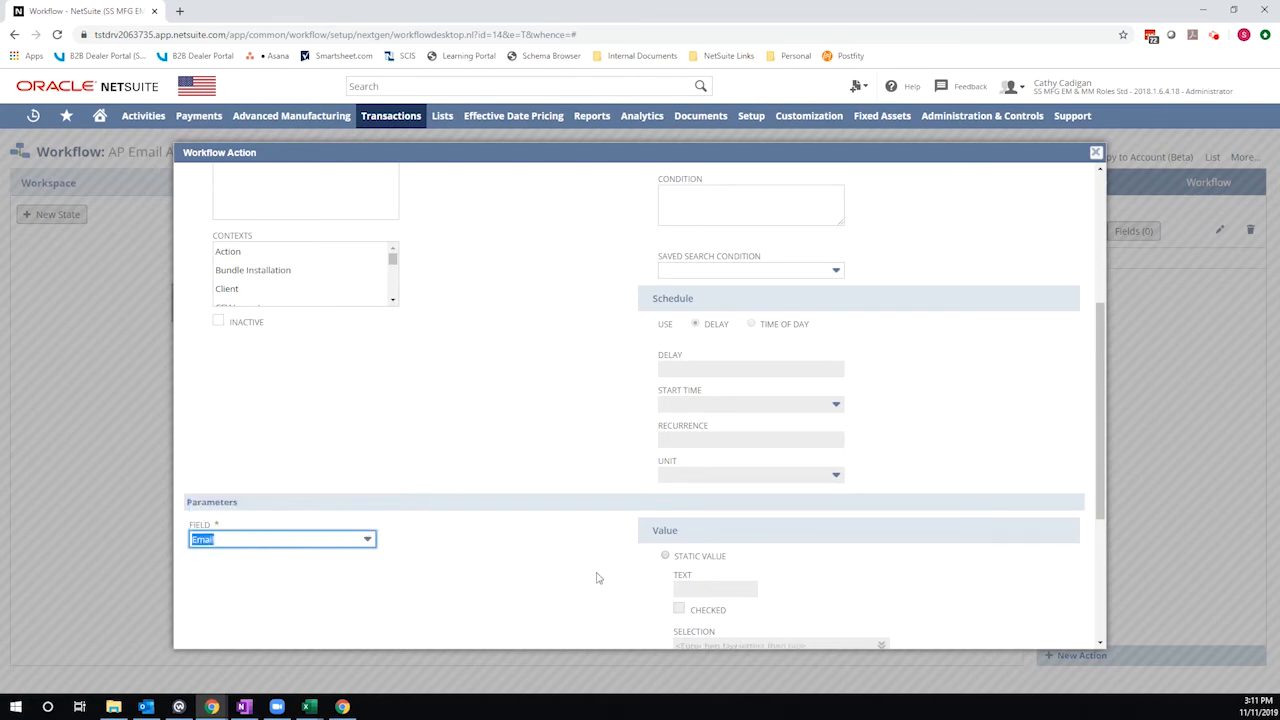
- Take the value from a field, using the Customer join record and its AP Email field
scroll(598, 578, down, 2)
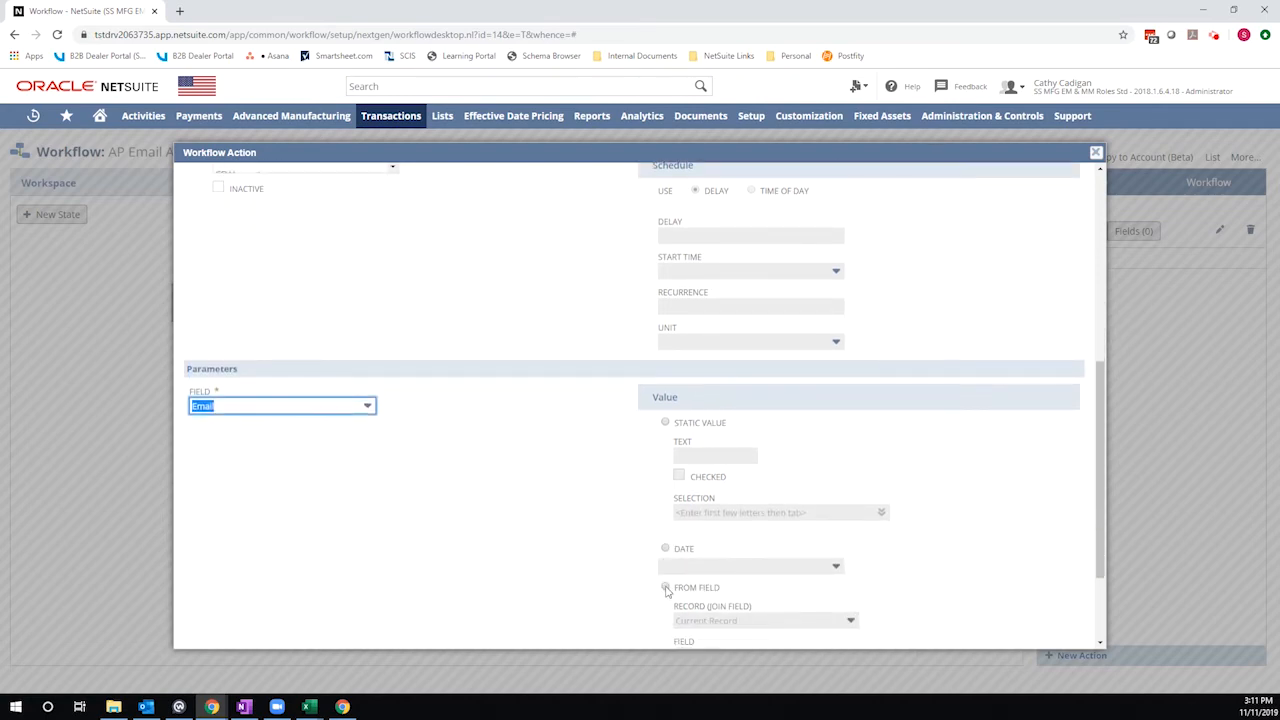
click(665, 588)
scroll(665, 590, down, 2)
click(720, 487)
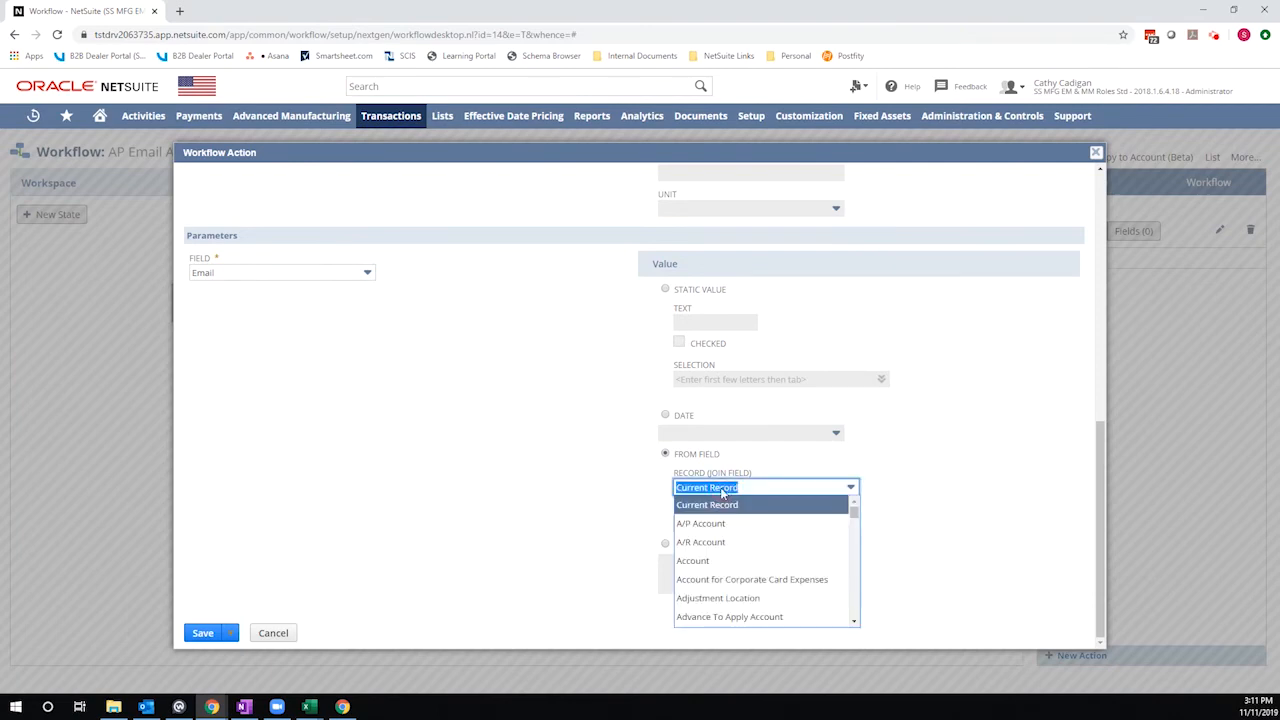
text(cu)
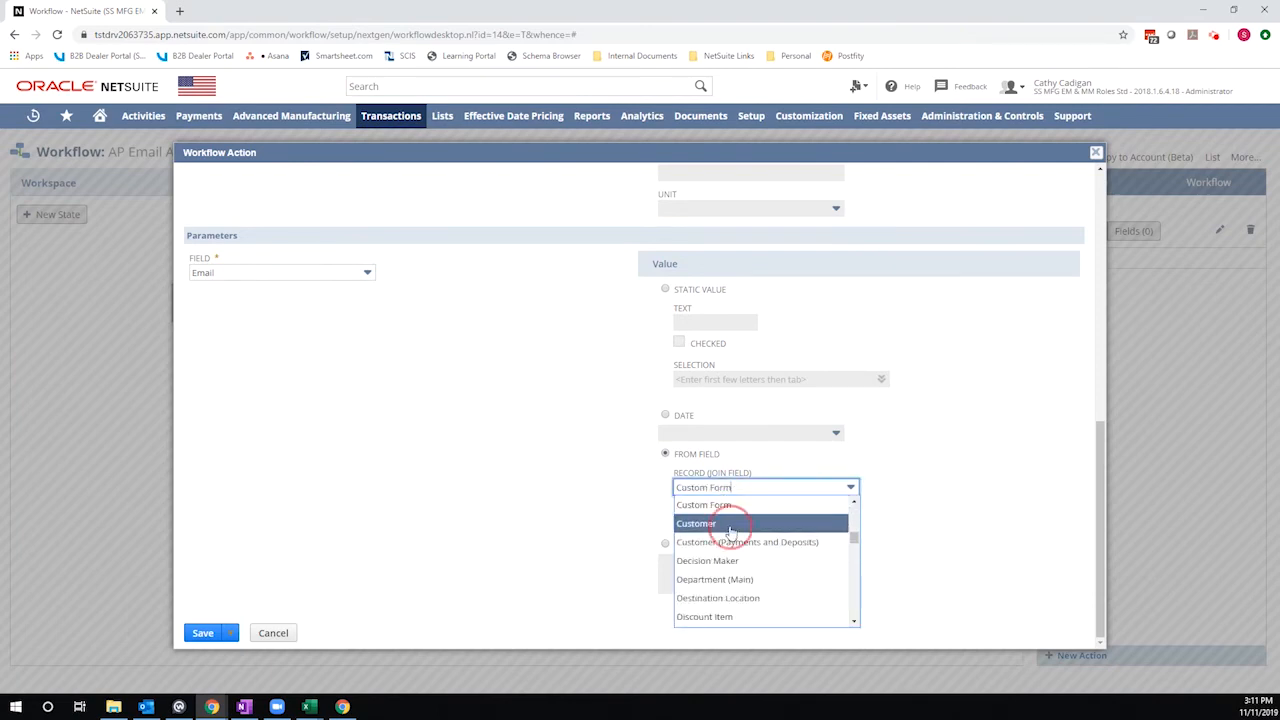
click(722, 523)
click(716, 531)
click(720, 557)
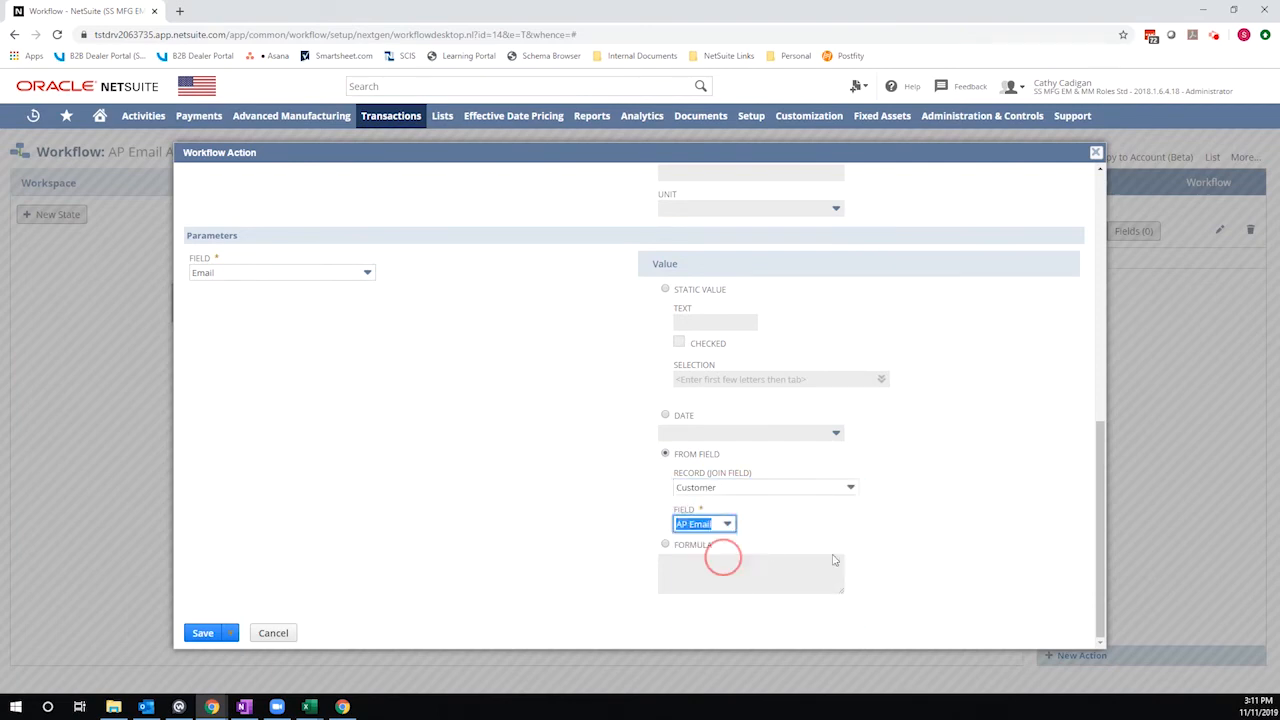
click(968, 555)
- Open the action's condition builder and choose the Customer record's AP Email field for the condition
scroll(970, 557, up, 4)
scroll(792, 305, up, 2)
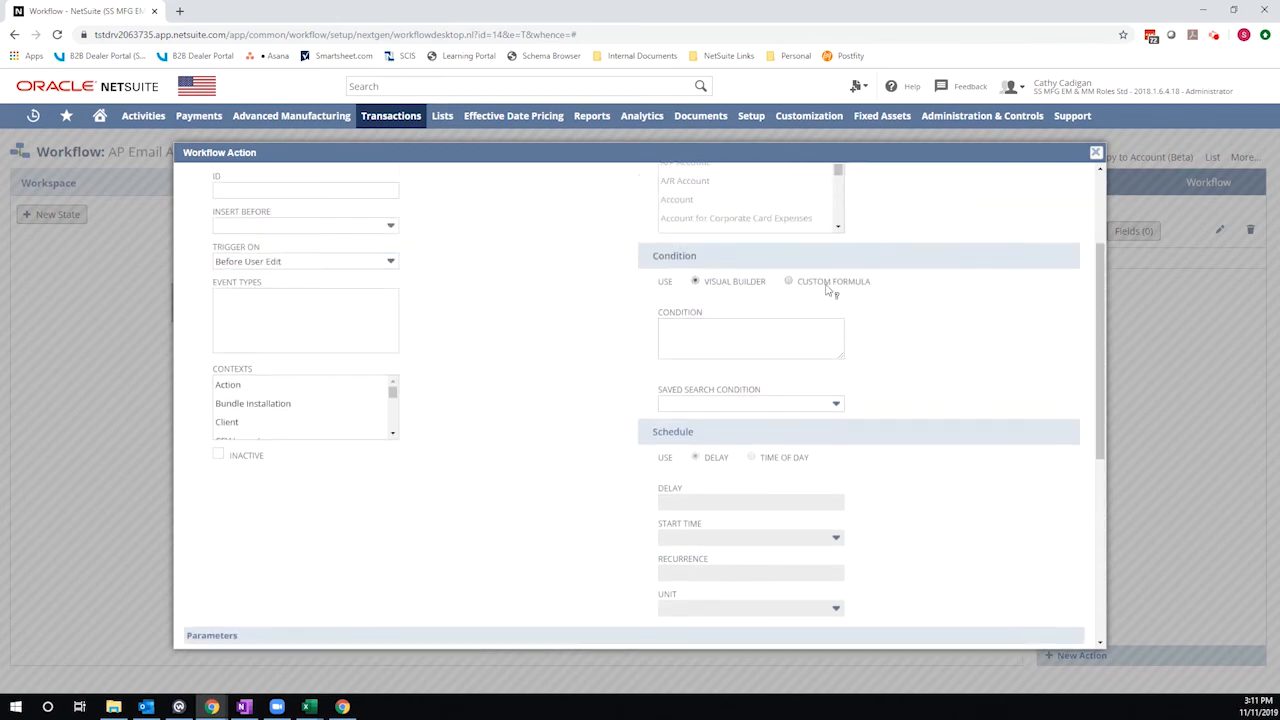
click(858, 330)
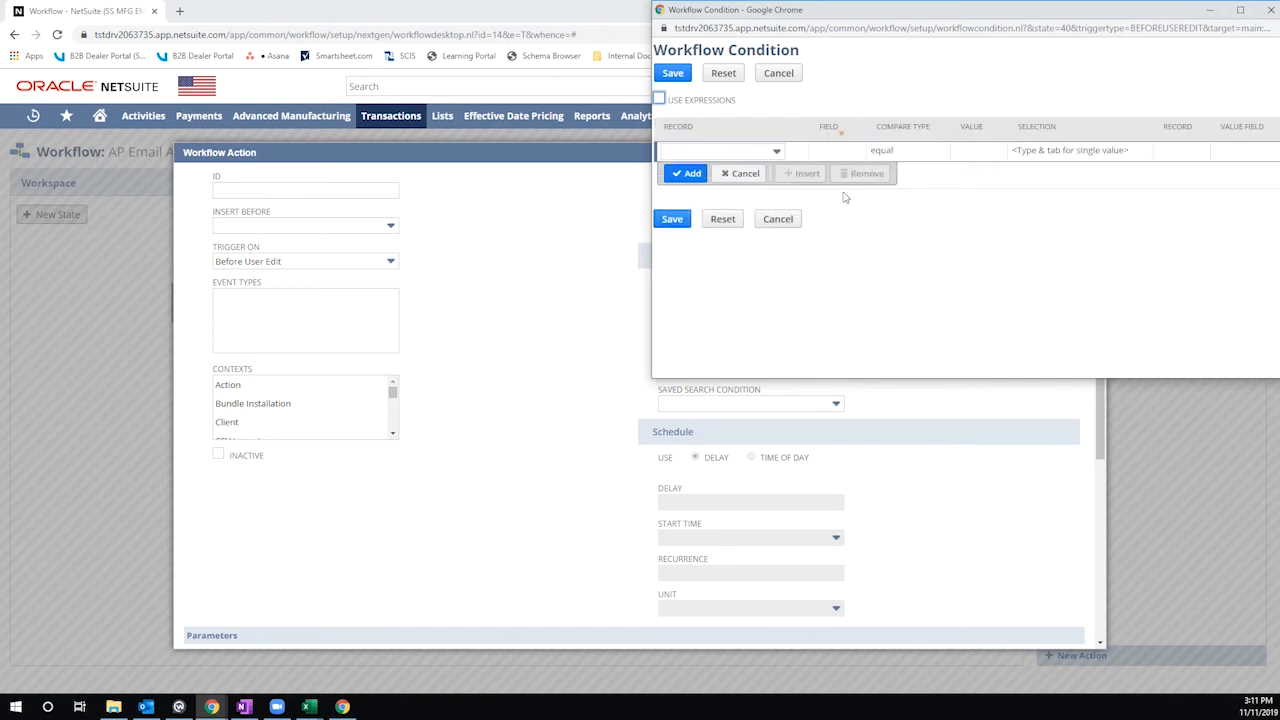
click(803, 152)
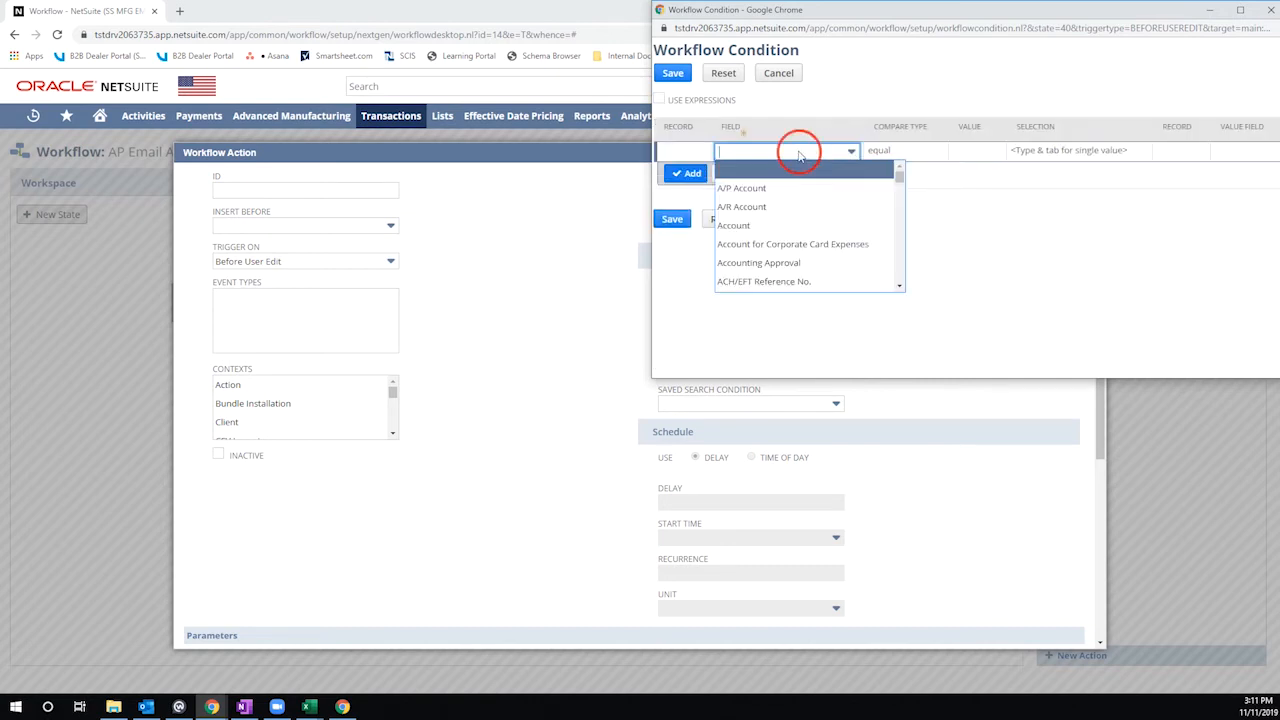
click(684, 152)
click(690, 155)
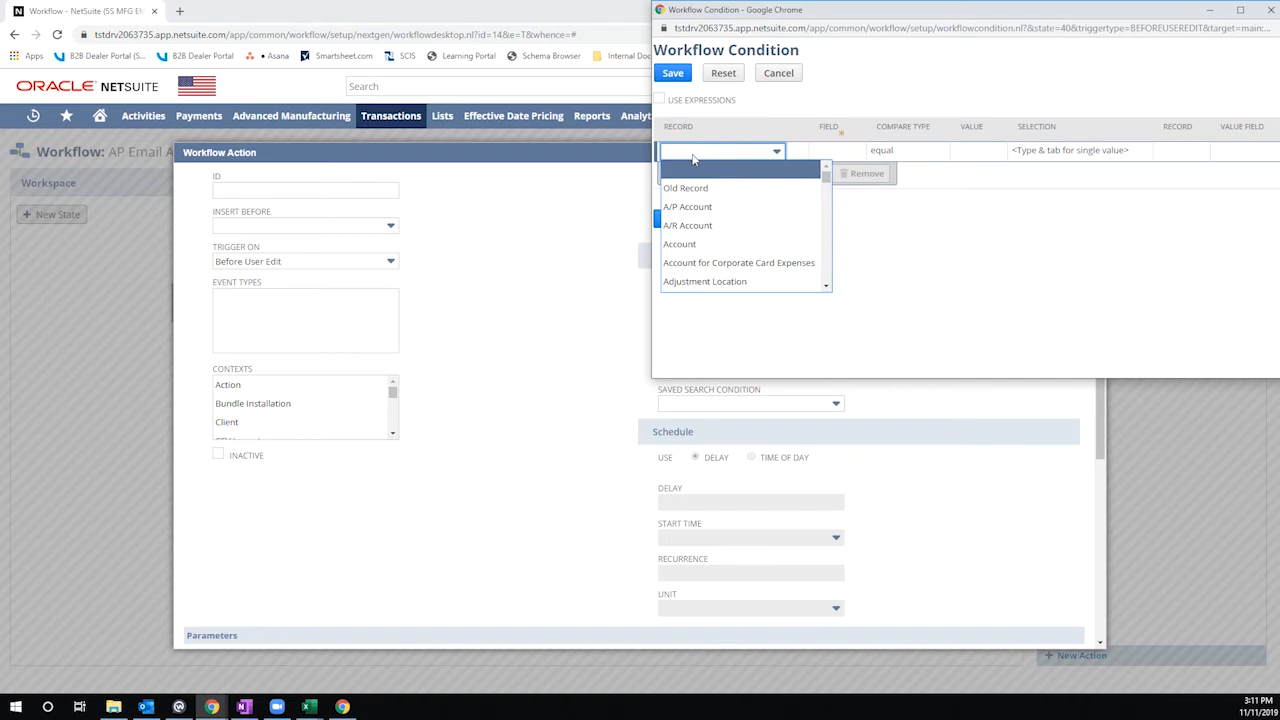
text(c)
scroll(713, 240, down, 3)
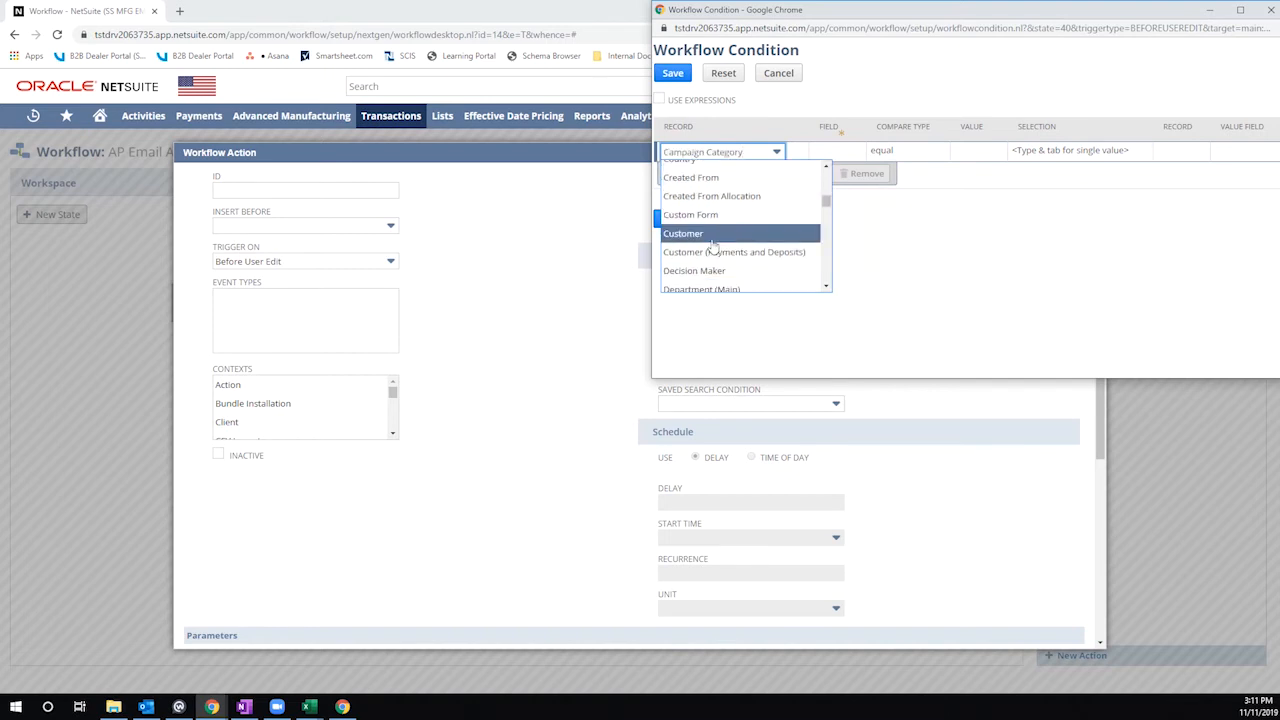
click(713, 240)
click(800, 152)
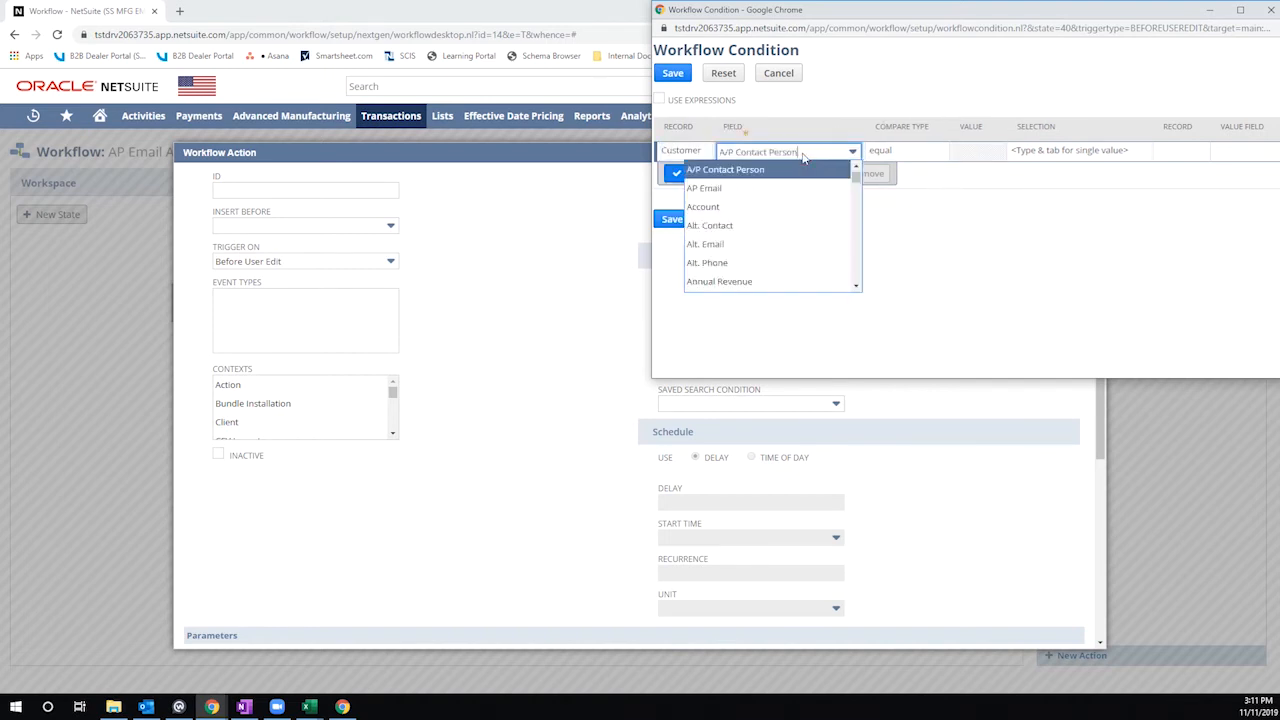
click(743, 189)
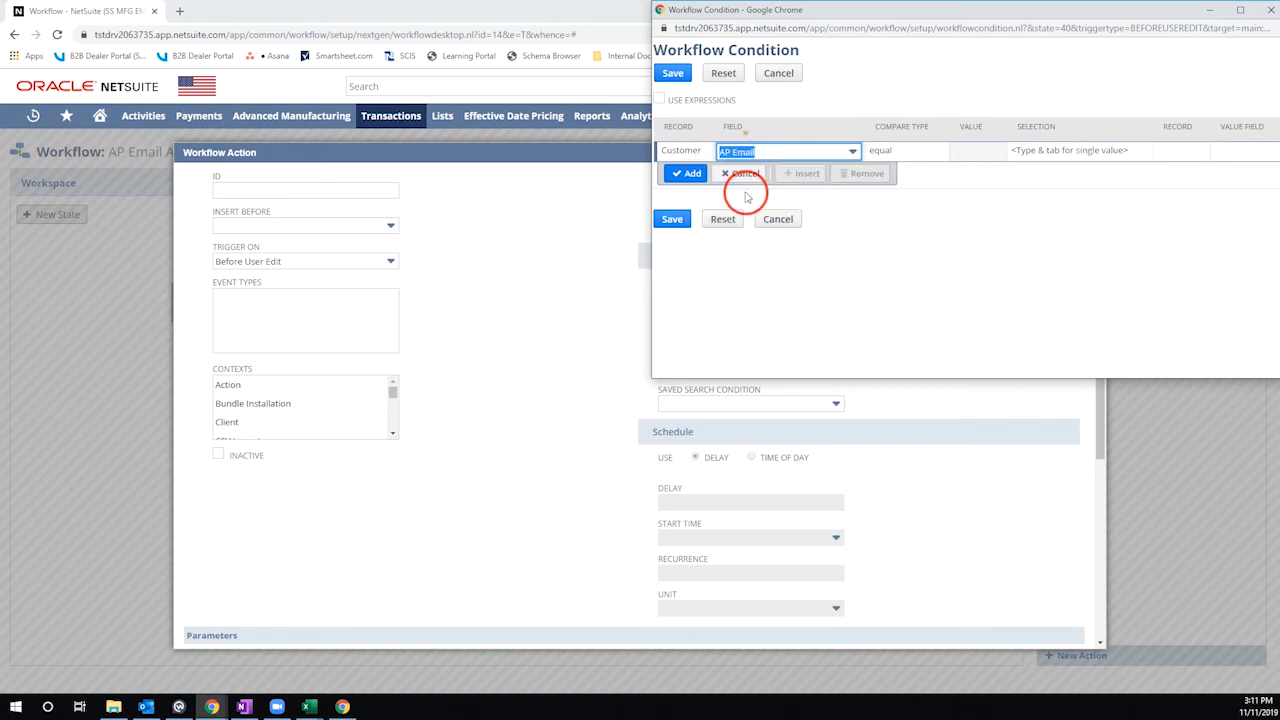
- Set the condition's compare type to not empty, add and save the condition, then save the workflow action
click(890, 157)
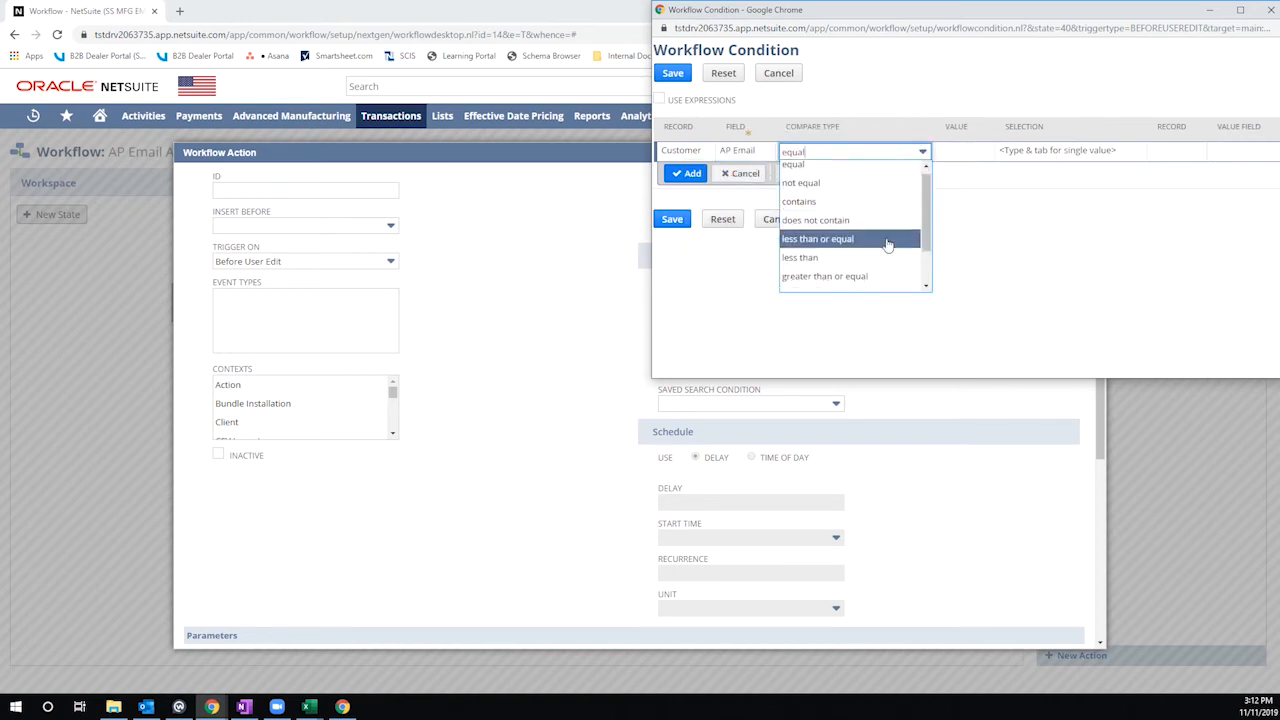
scroll(887, 245, down, 2)
click(828, 278)
click(686, 173)
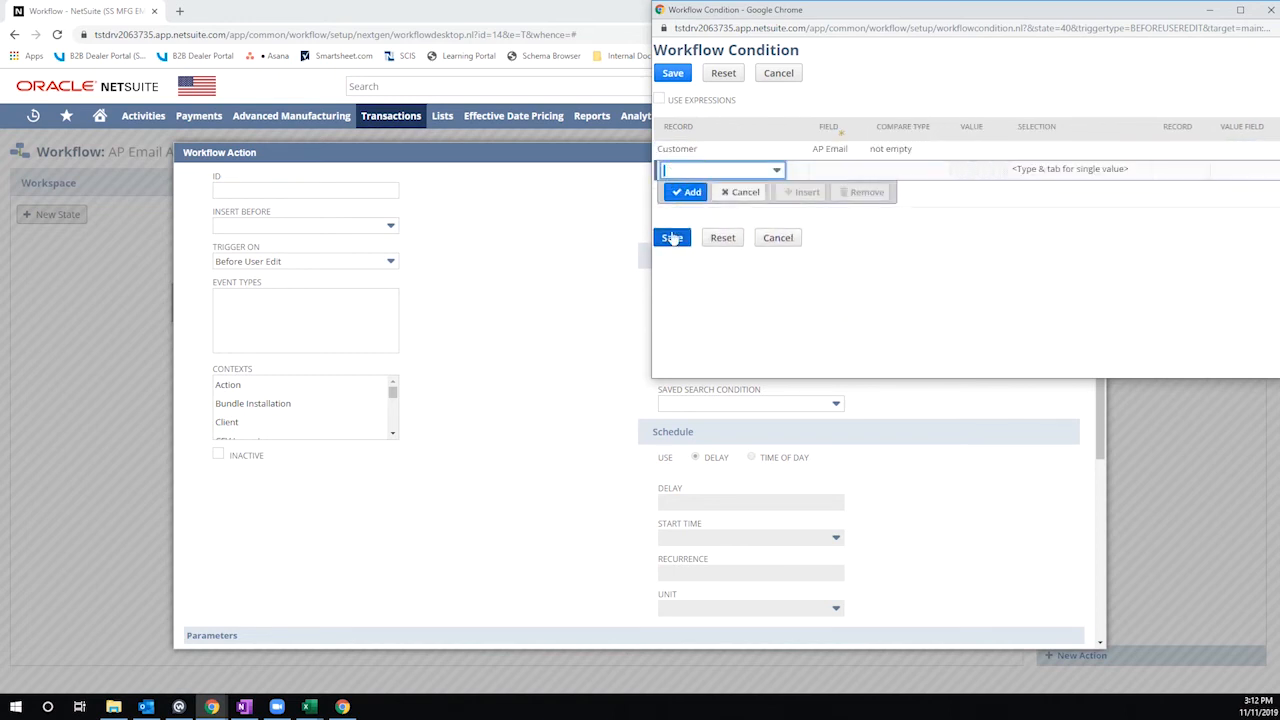
click(673, 238)
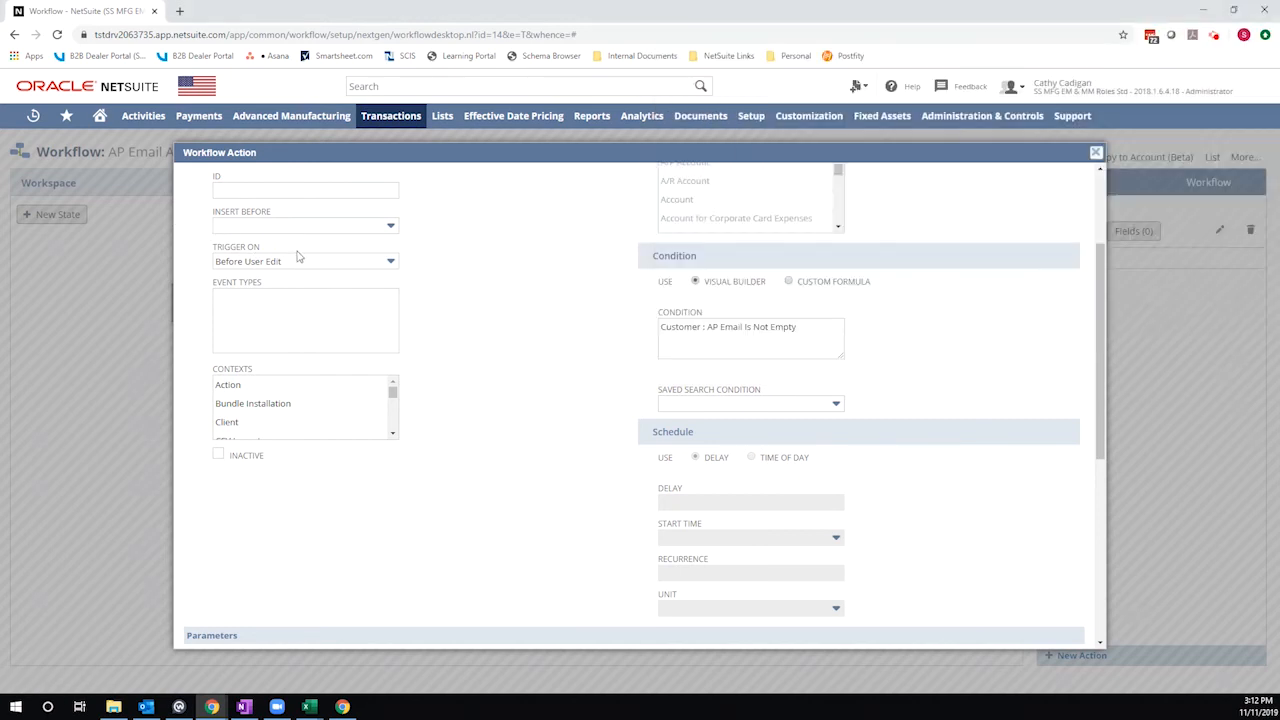
scroll(297, 257, up, 3)
click(204, 175)
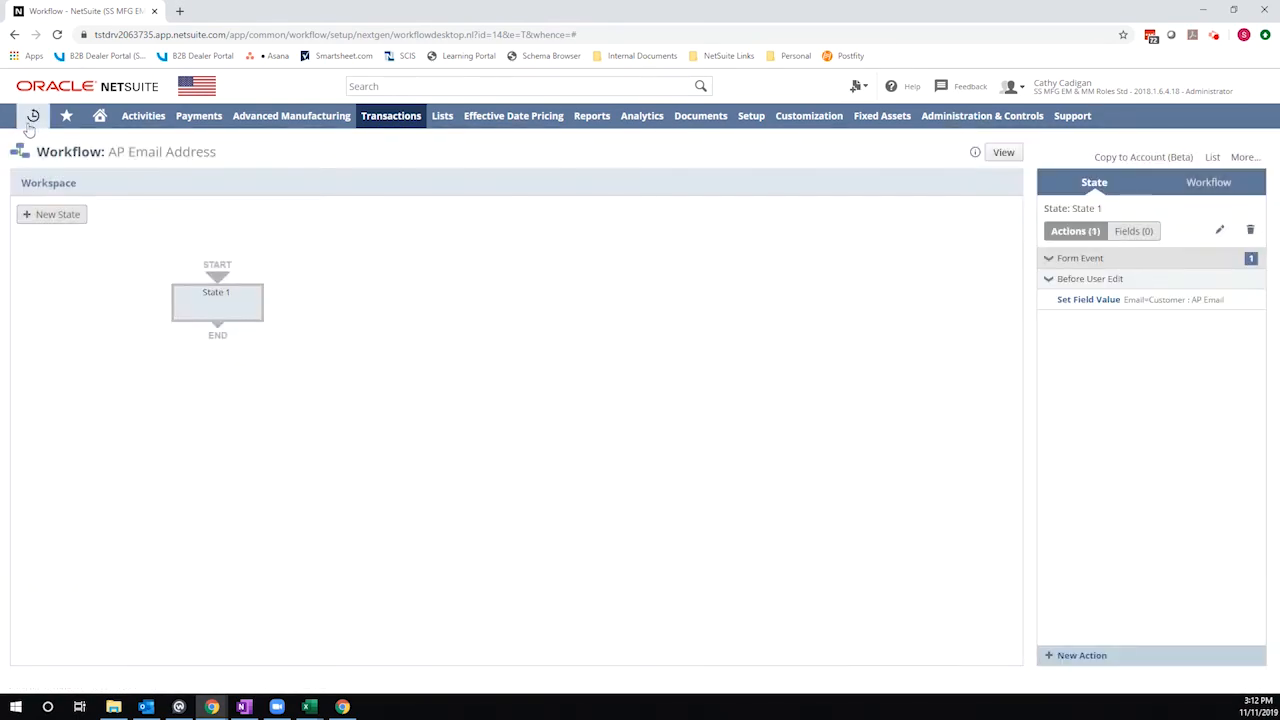
- Open the 390 American Food Distributors customer record from the recent records list
mouse_move(29, 127)
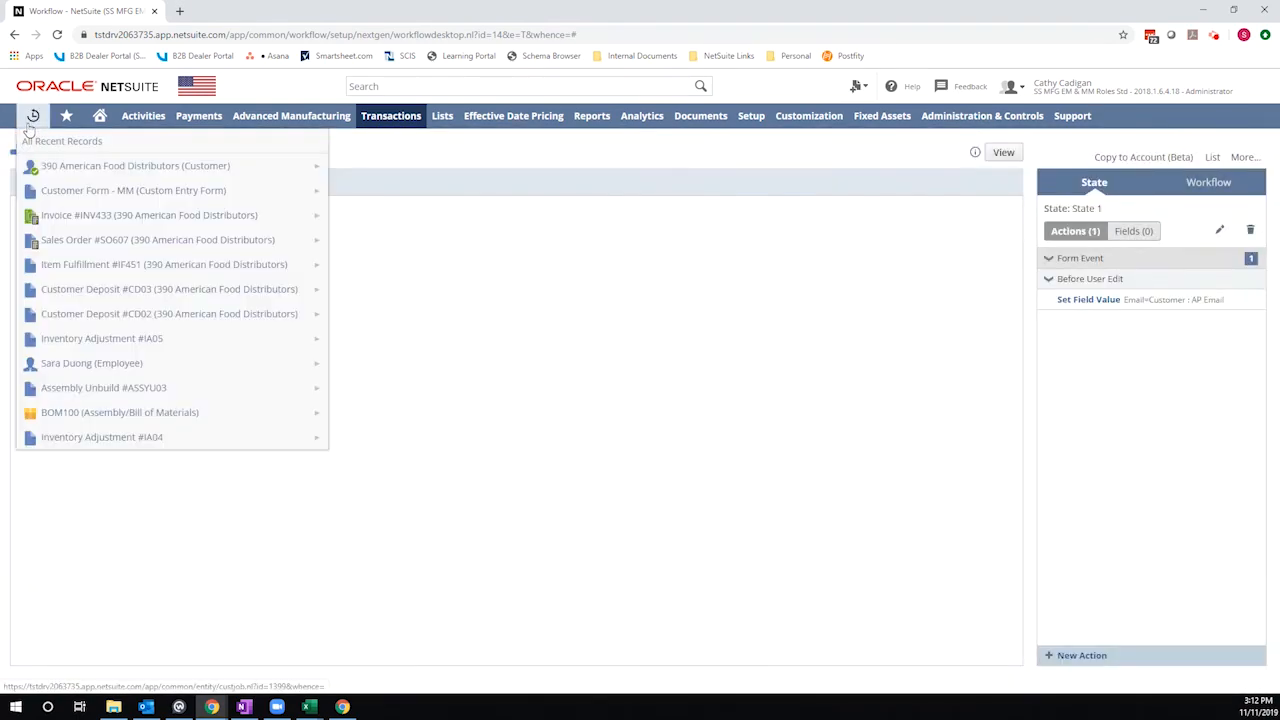
click(62, 170)
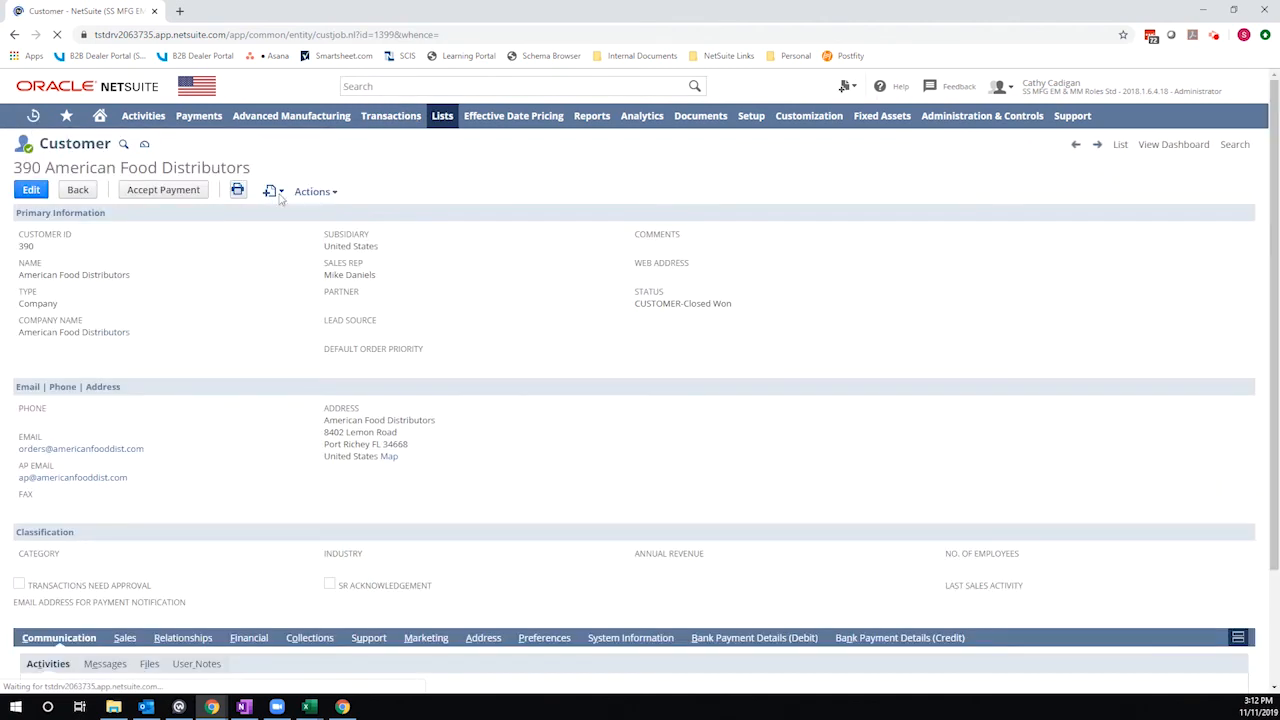
mouse_move(272, 193)
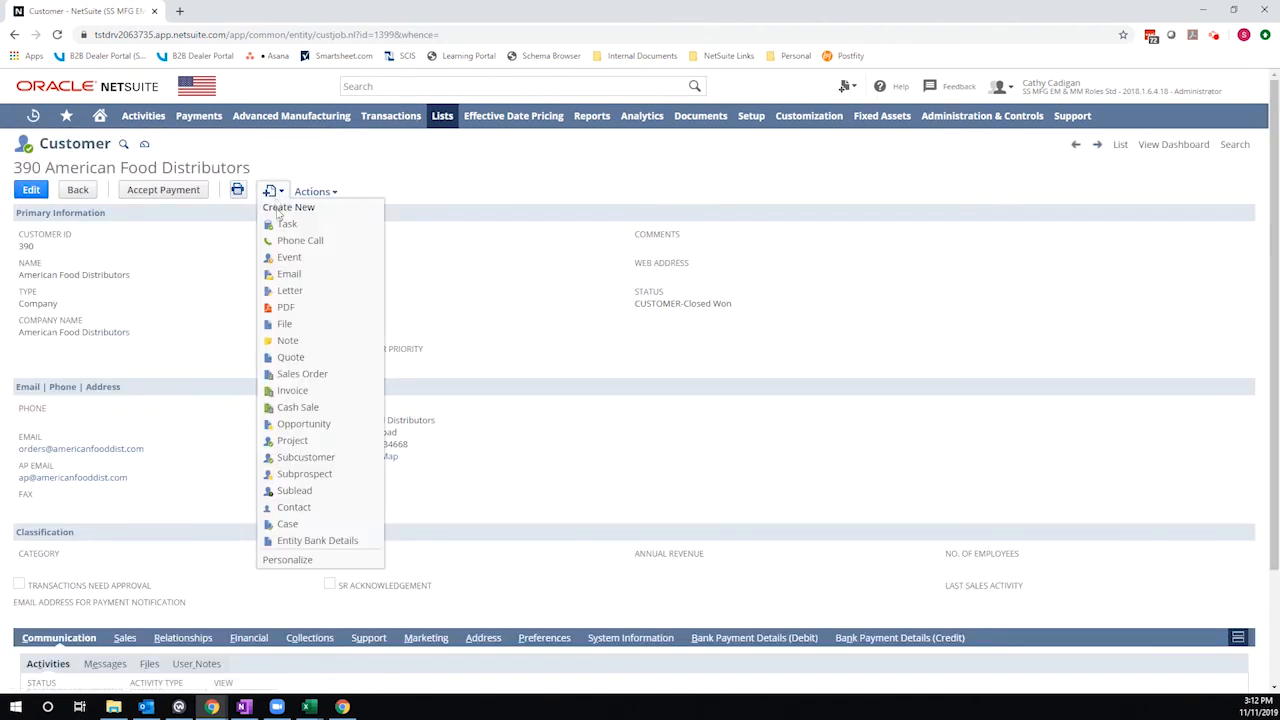
click(300, 375)
right_click(300, 375)
click(345, 381)
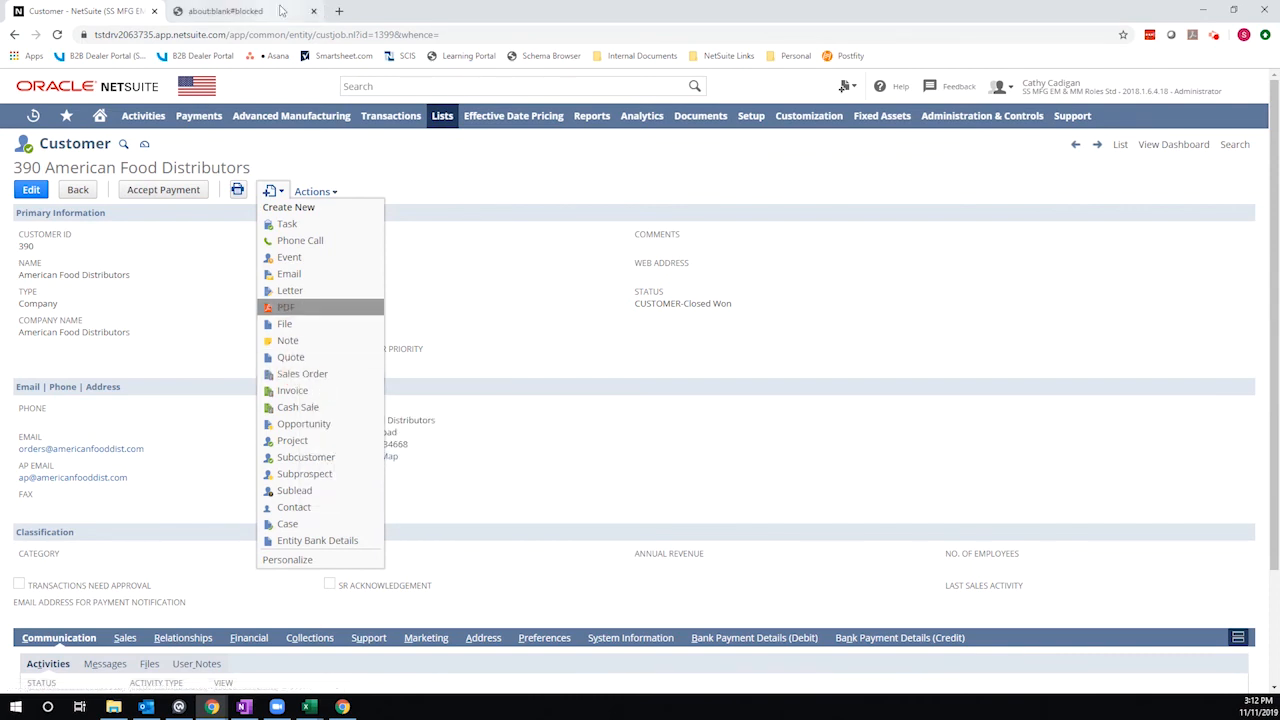
click(314, 11)
- Start a new sales order for this customer and check the e-mail address on its Communication tab
mouse_move(275, 196)
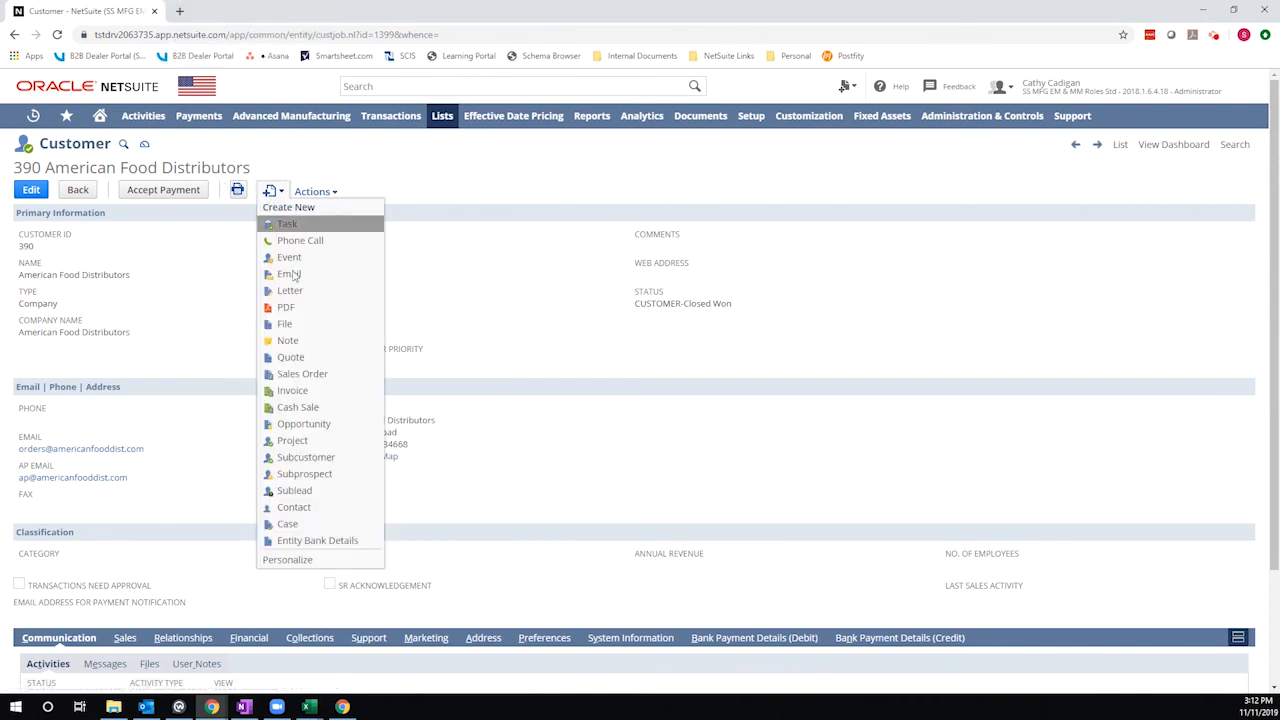
click(300, 375)
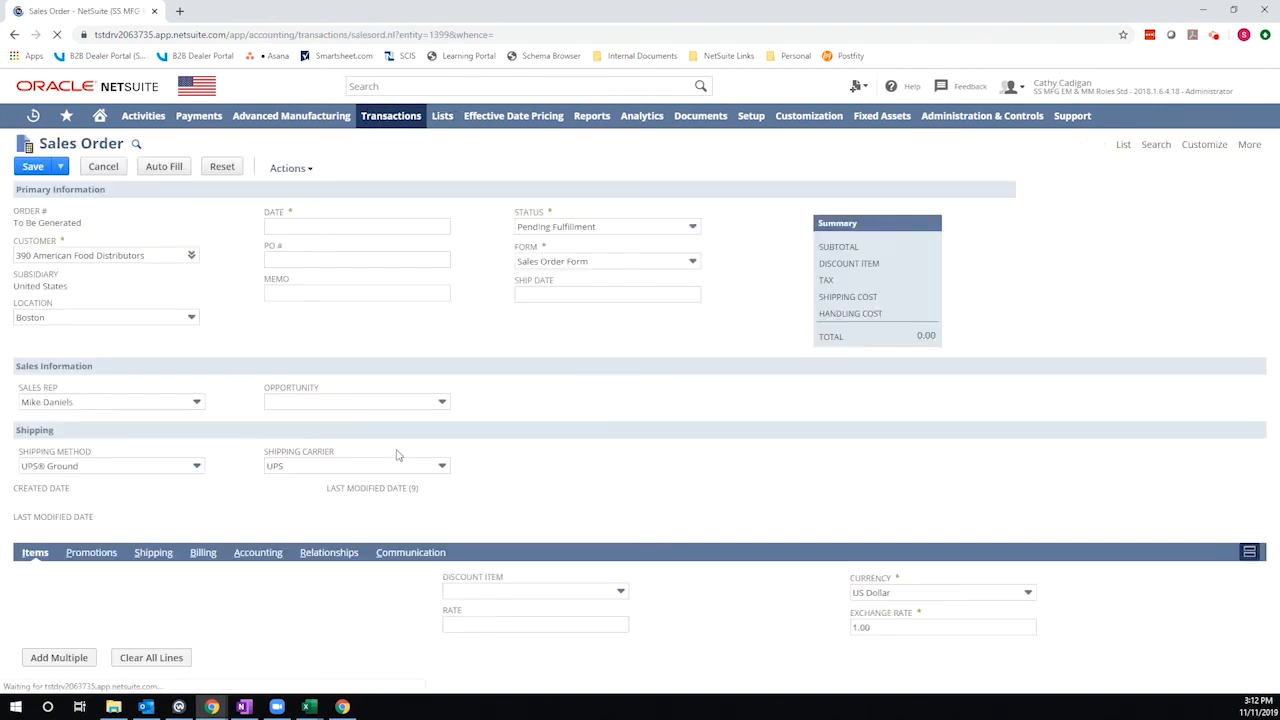
scroll(397, 507, down, 1)
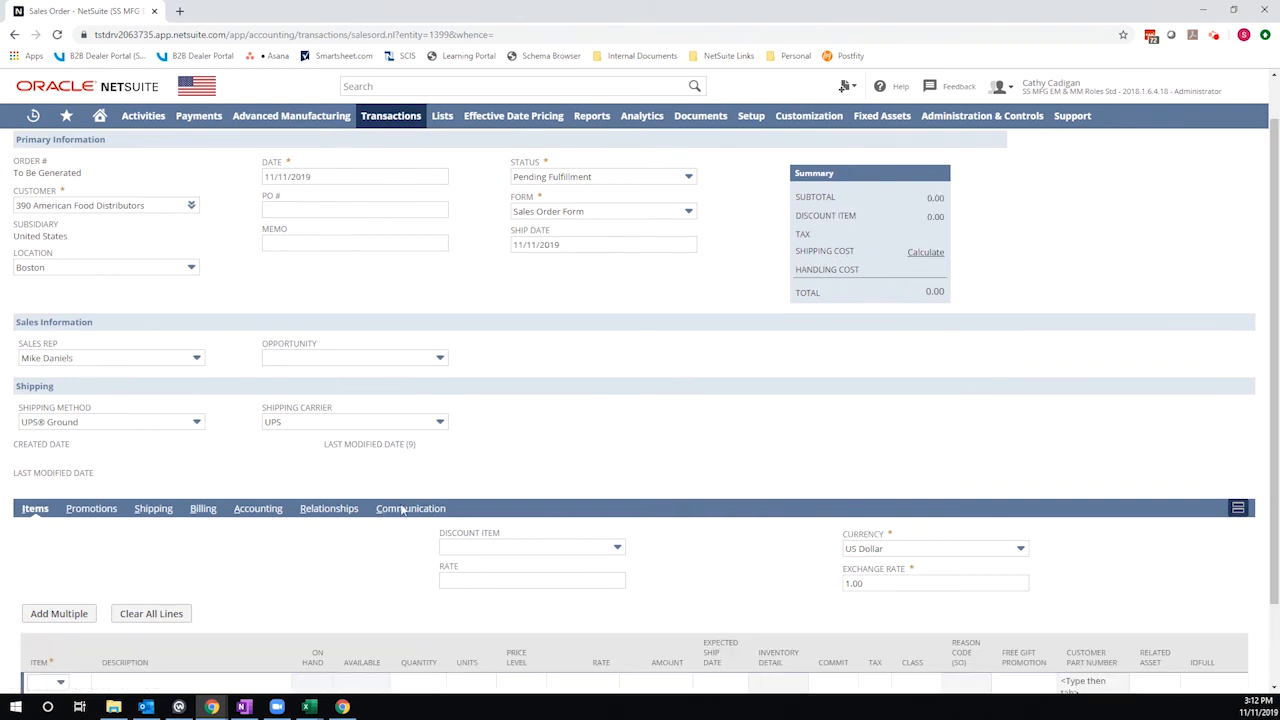
click(404, 510)
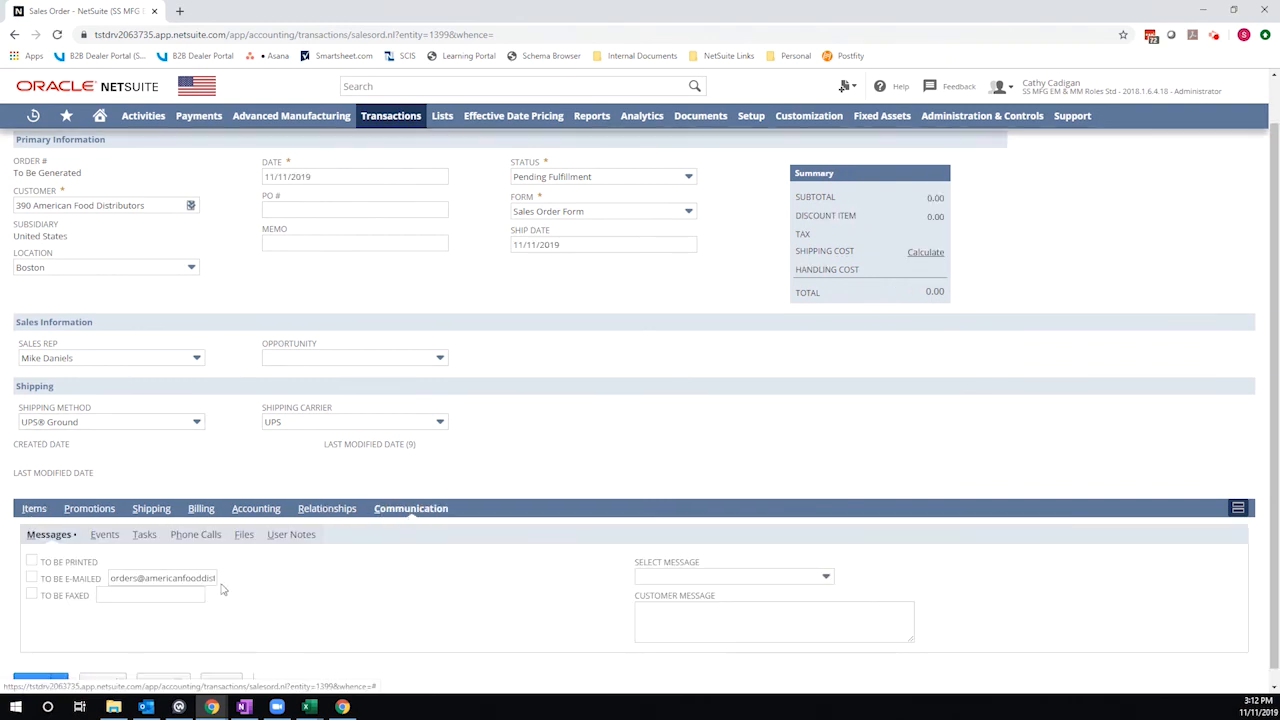
- Return to the 390 American Food Distributors customer record from recent records
mouse_move(33, 115)
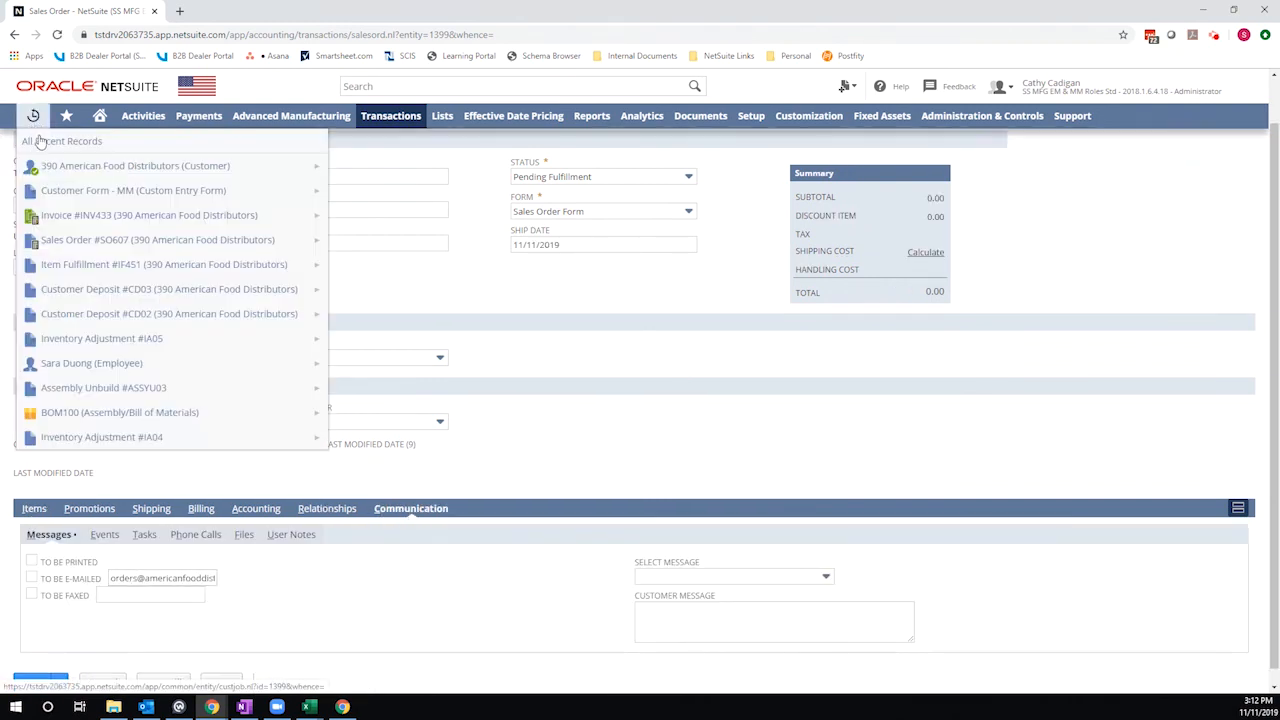
click(55, 165)
click(694, 114)
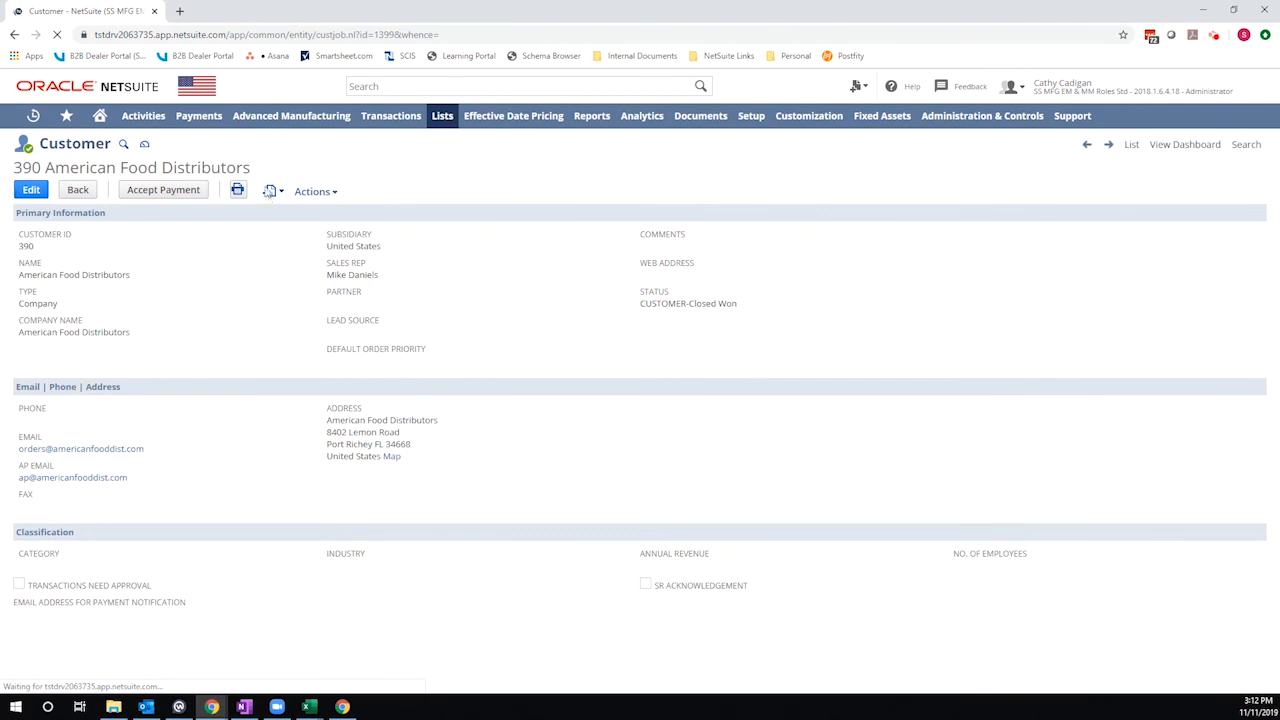
- Start a new invoice for this customer and check the To Be E-mailed address on its Communication tab
mouse_move(273, 193)
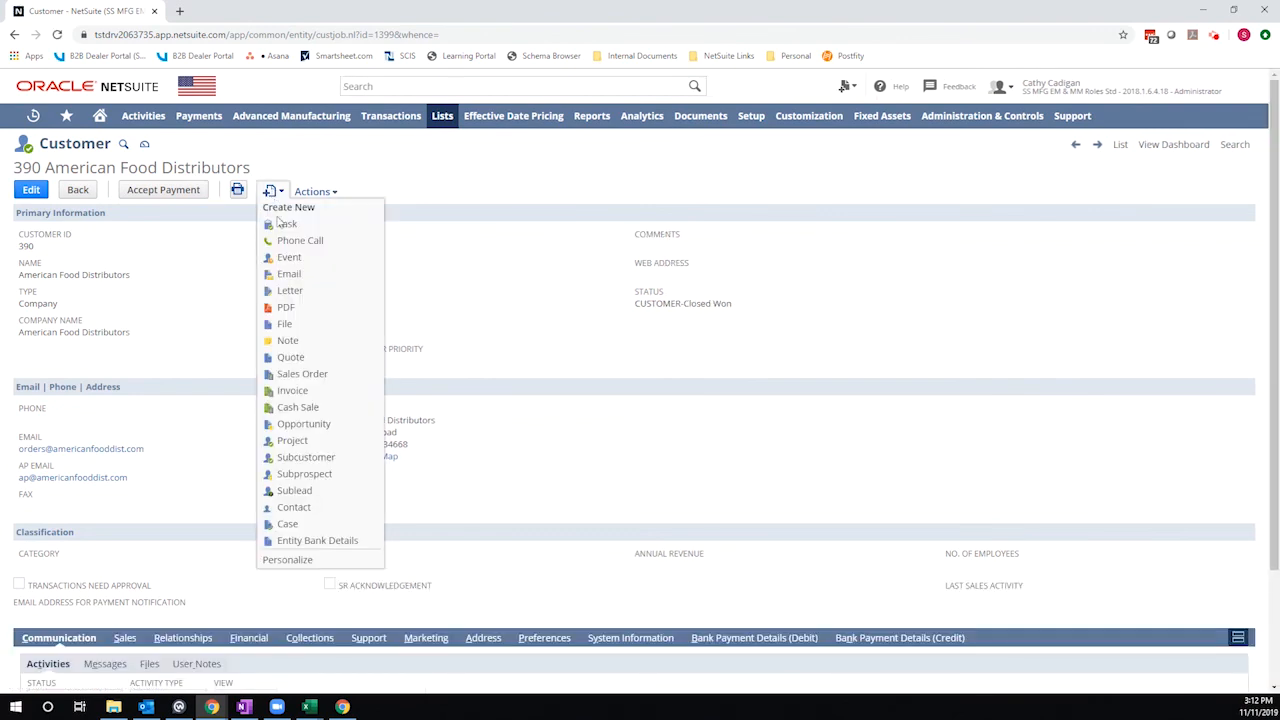
click(306, 381)
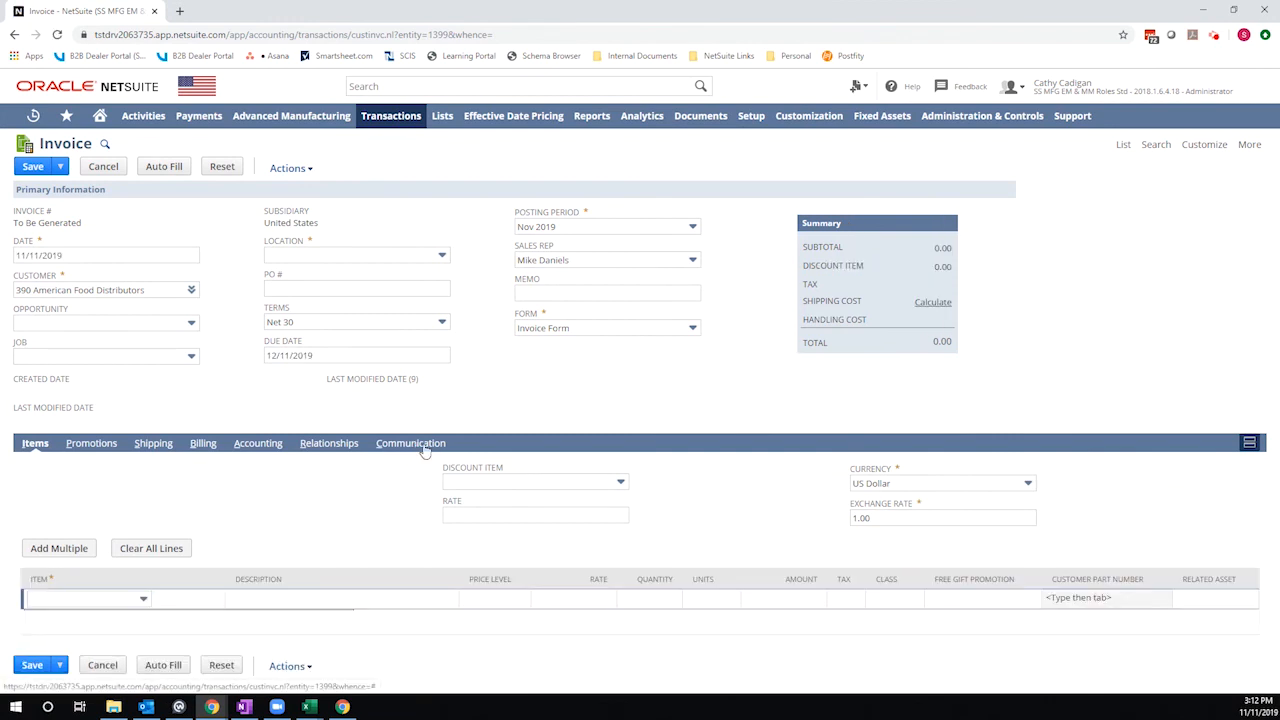
click(420, 448)
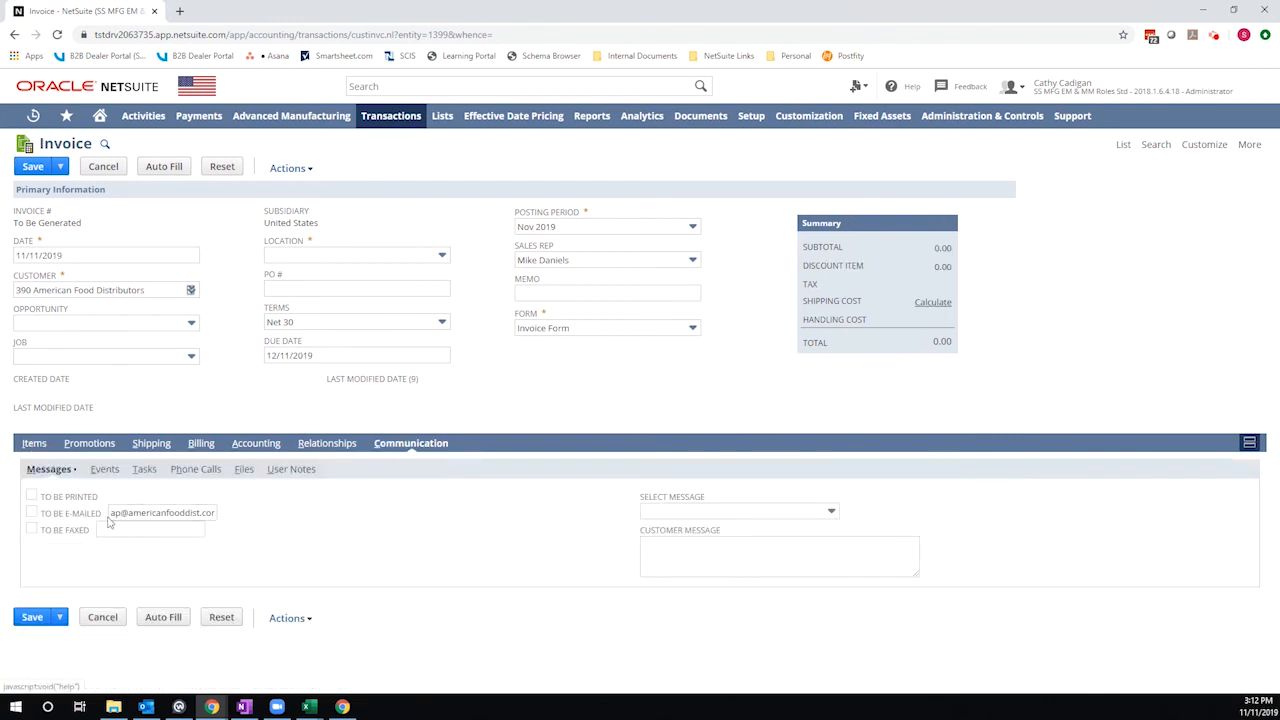